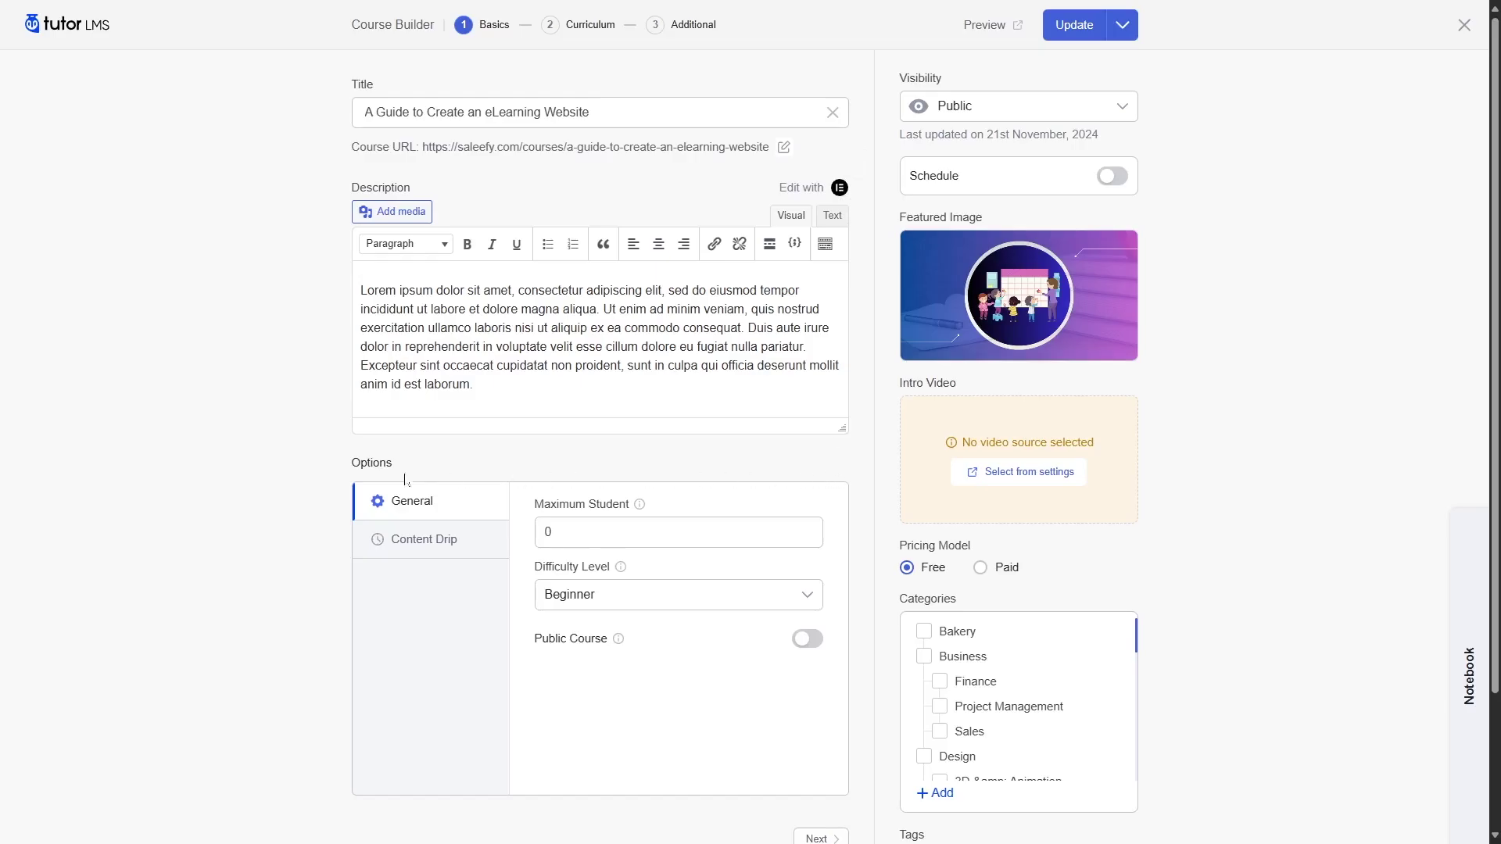
Review the content drip, visibility and scheduling options, keeping visibility Public and scheduling off
{"action": "left_click", "coordinate": [400, 550]}
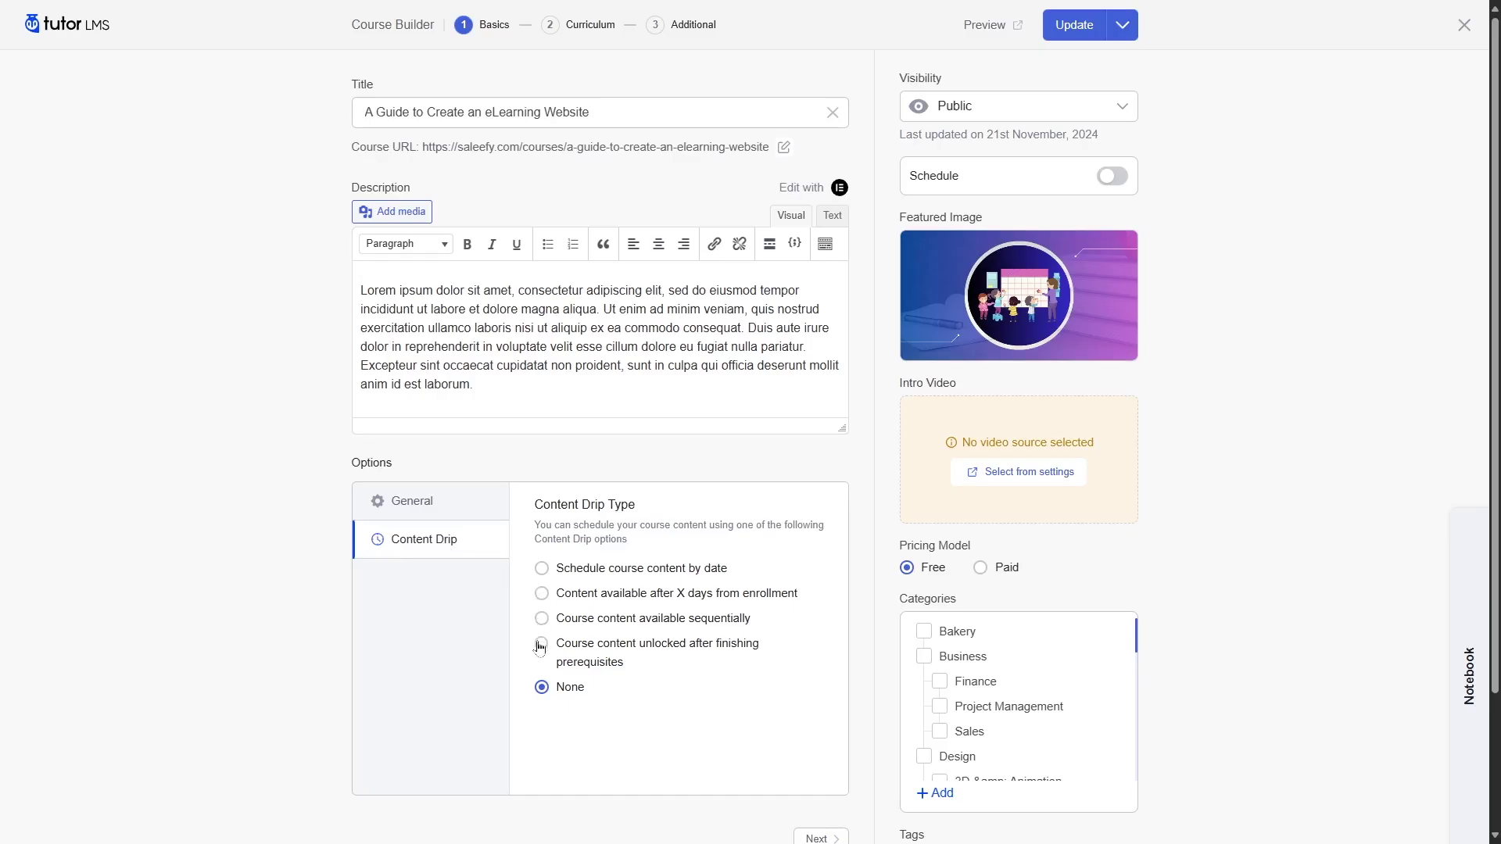
{"action": "left_click", "coordinate": [477, 515]}
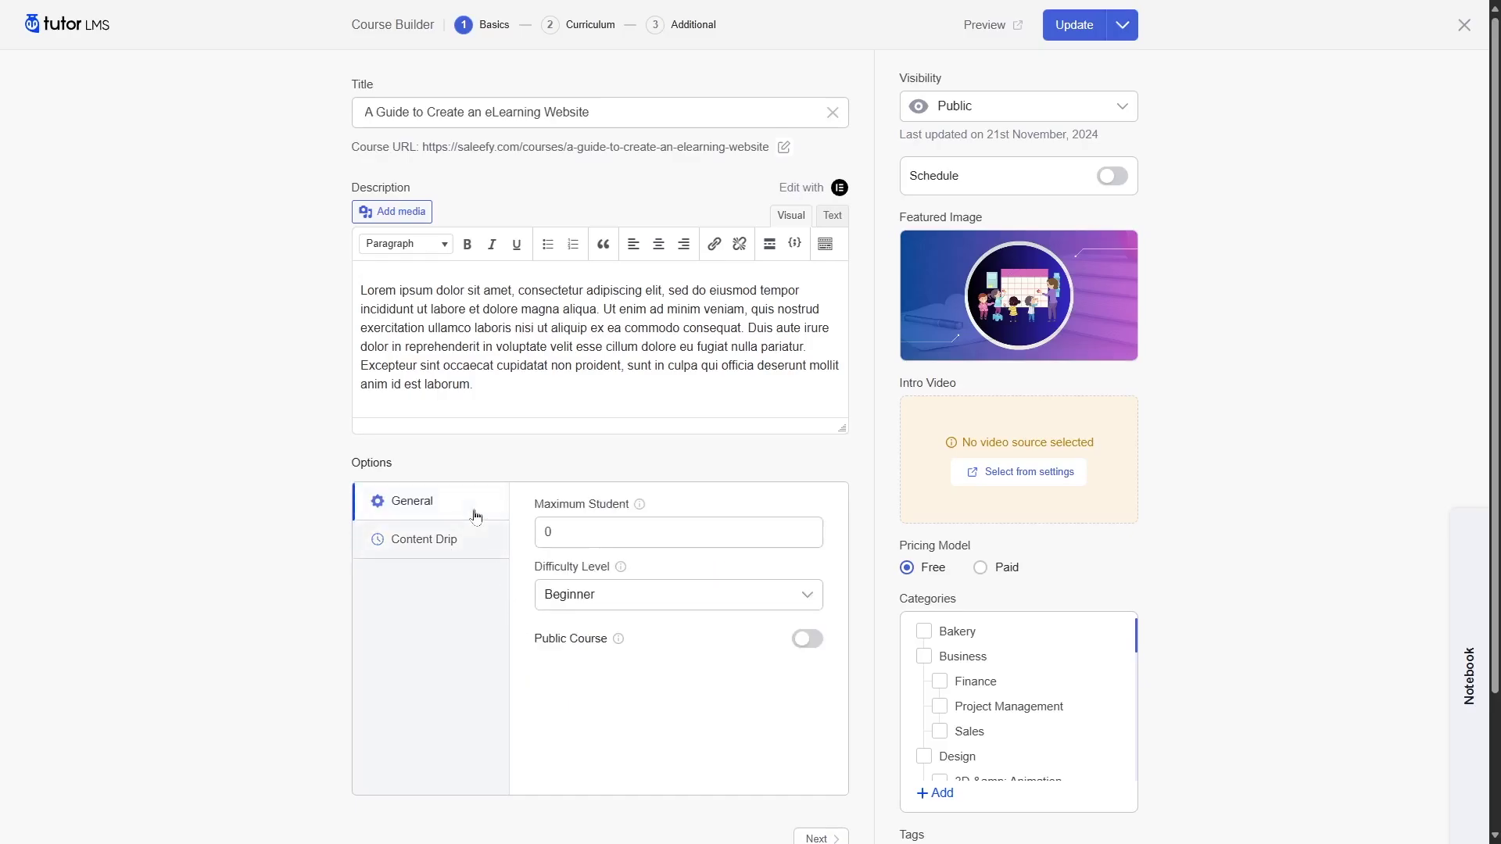
{"action": "left_click", "coordinate": [995, 122]}
{"action": "left_click", "coordinate": [994, 122]}
{"action": "left_click", "coordinate": [1113, 178]}
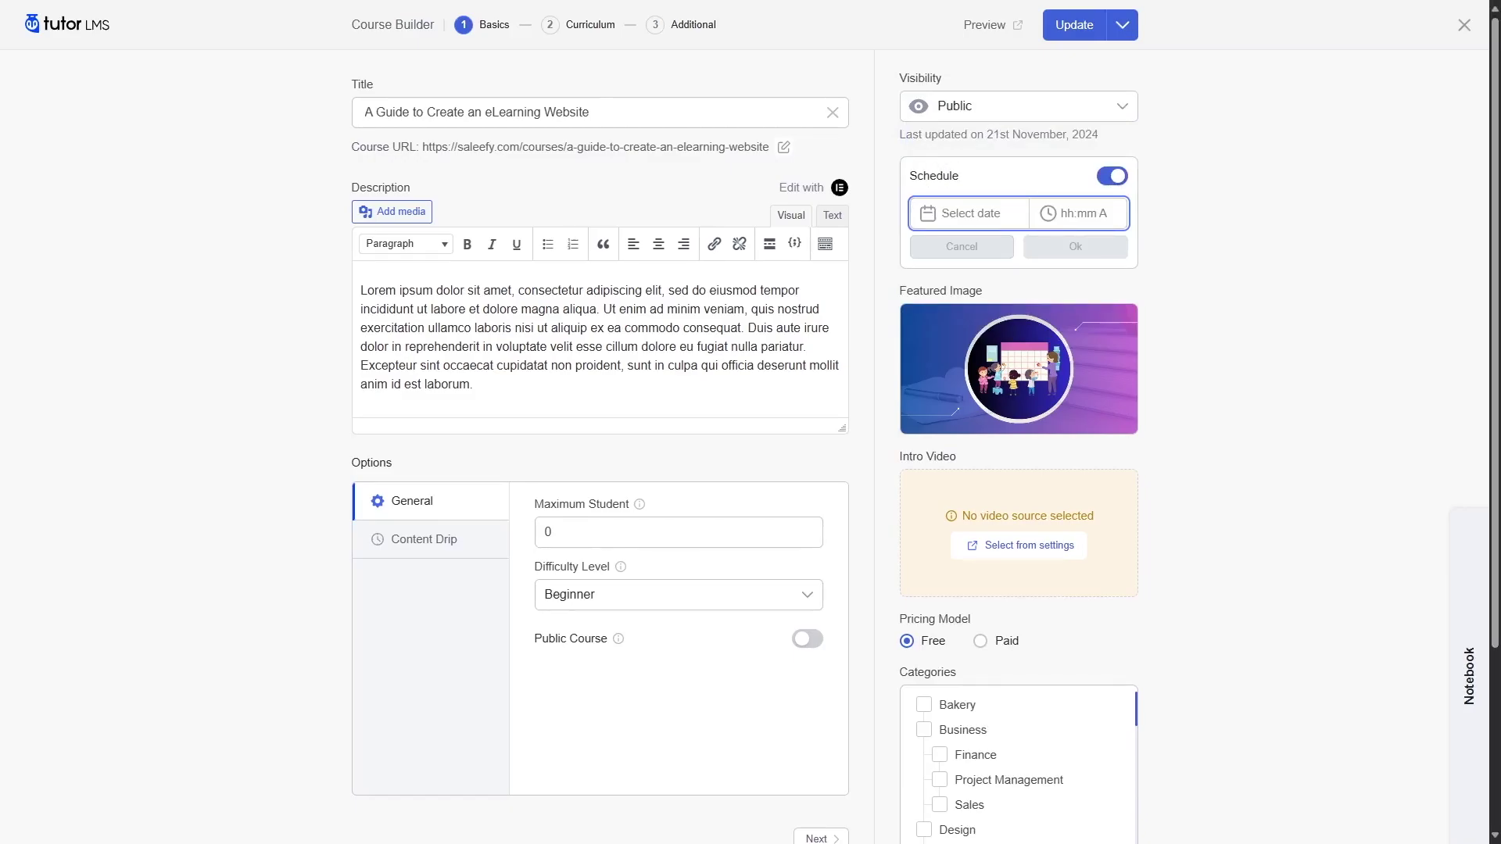
{"action": "left_click", "coordinate": [1113, 175]}
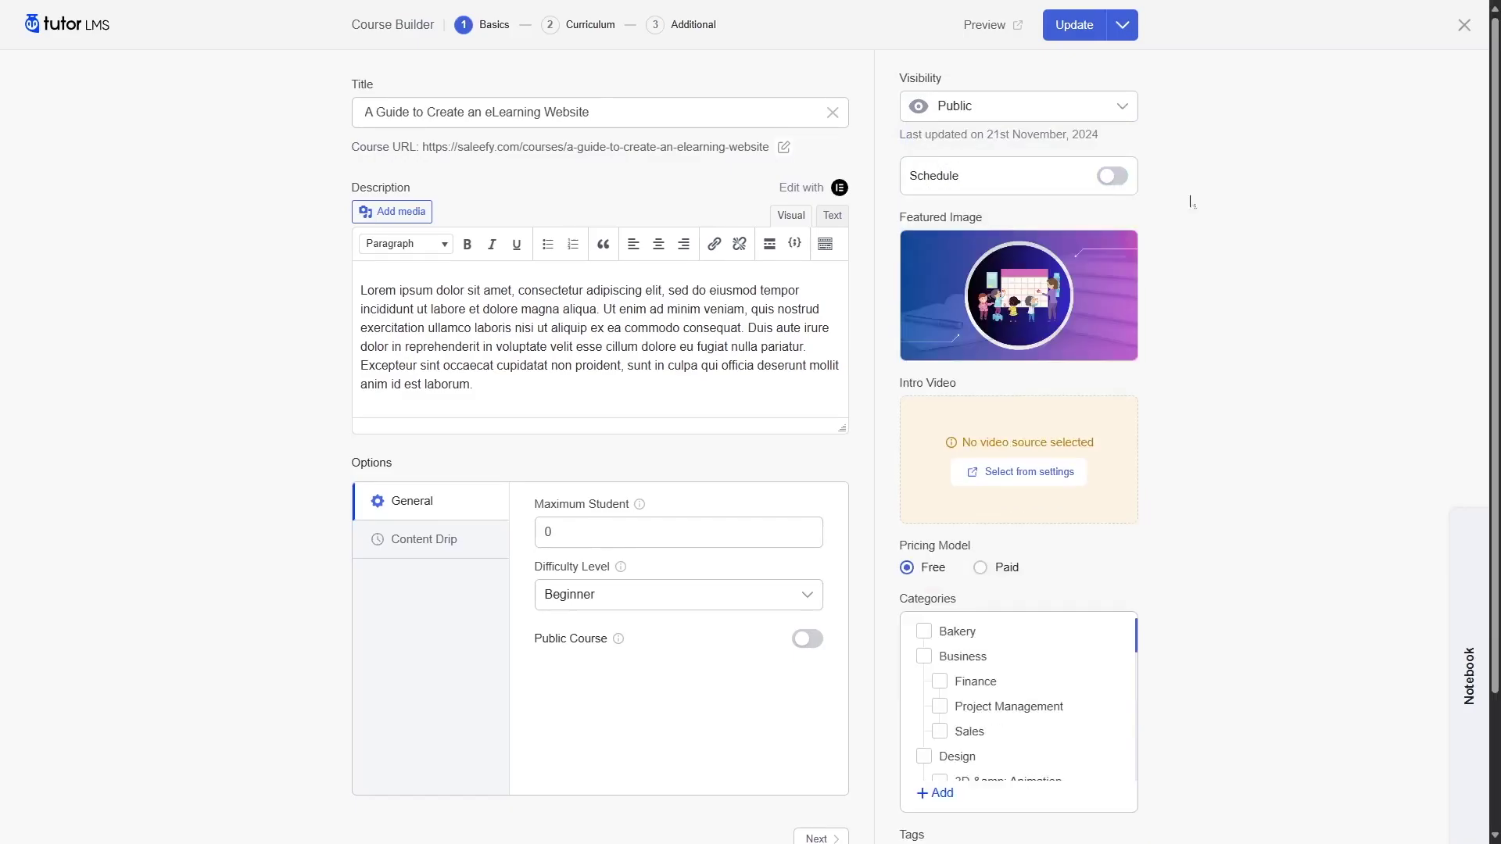
Preview the Paid pricing options, then set the pricing model back to Free
{"action": "mouse_move", "coordinate": [1134, 245]}
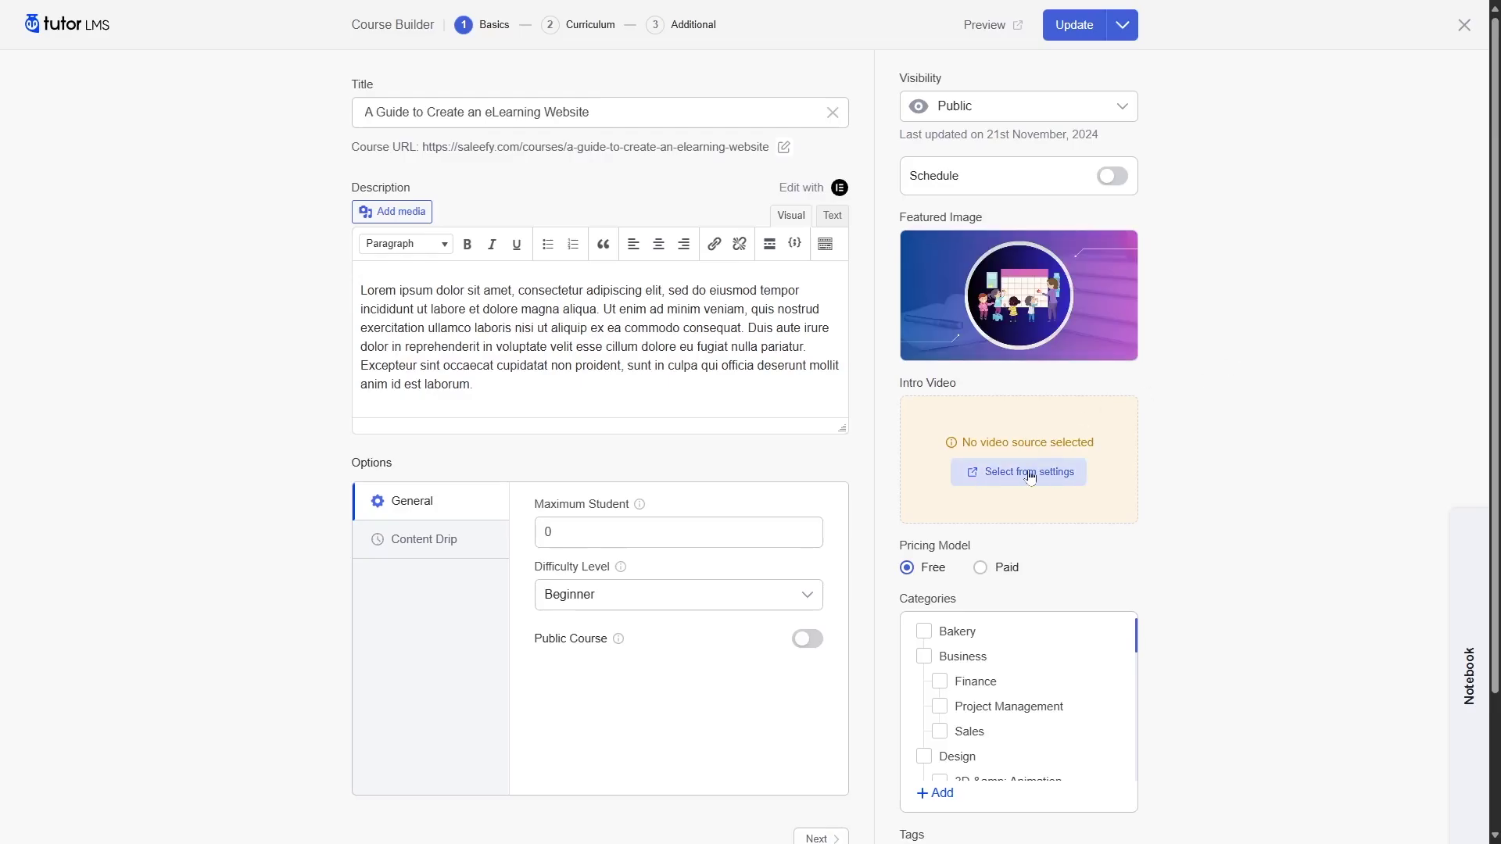
{"action": "scroll", "coordinate": [977, 454], "scroll_direction": "down", "scroll_amount": 2}
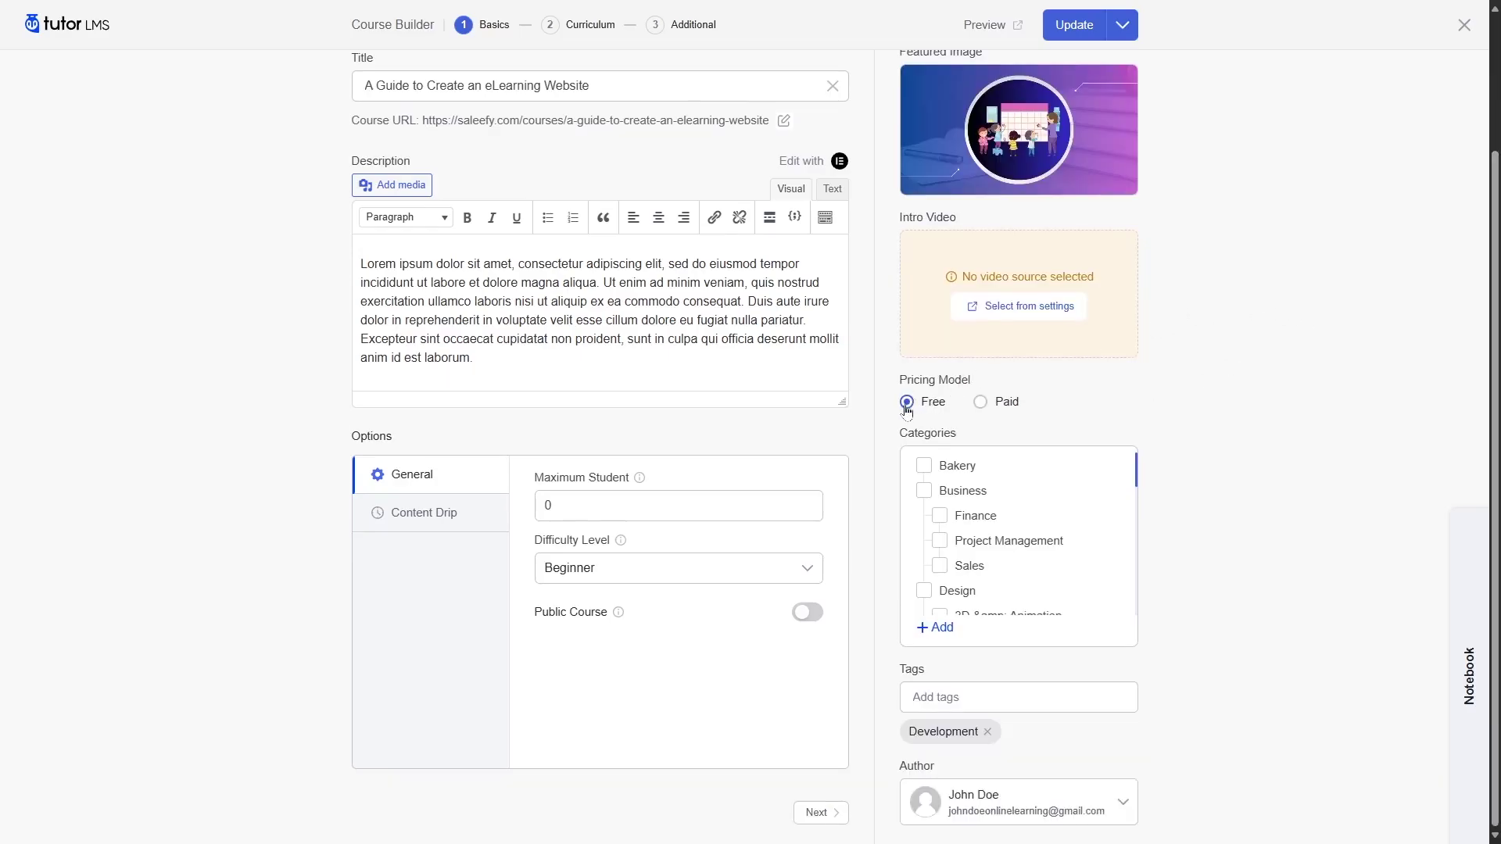
{"action": "left_click", "coordinate": [980, 403]}
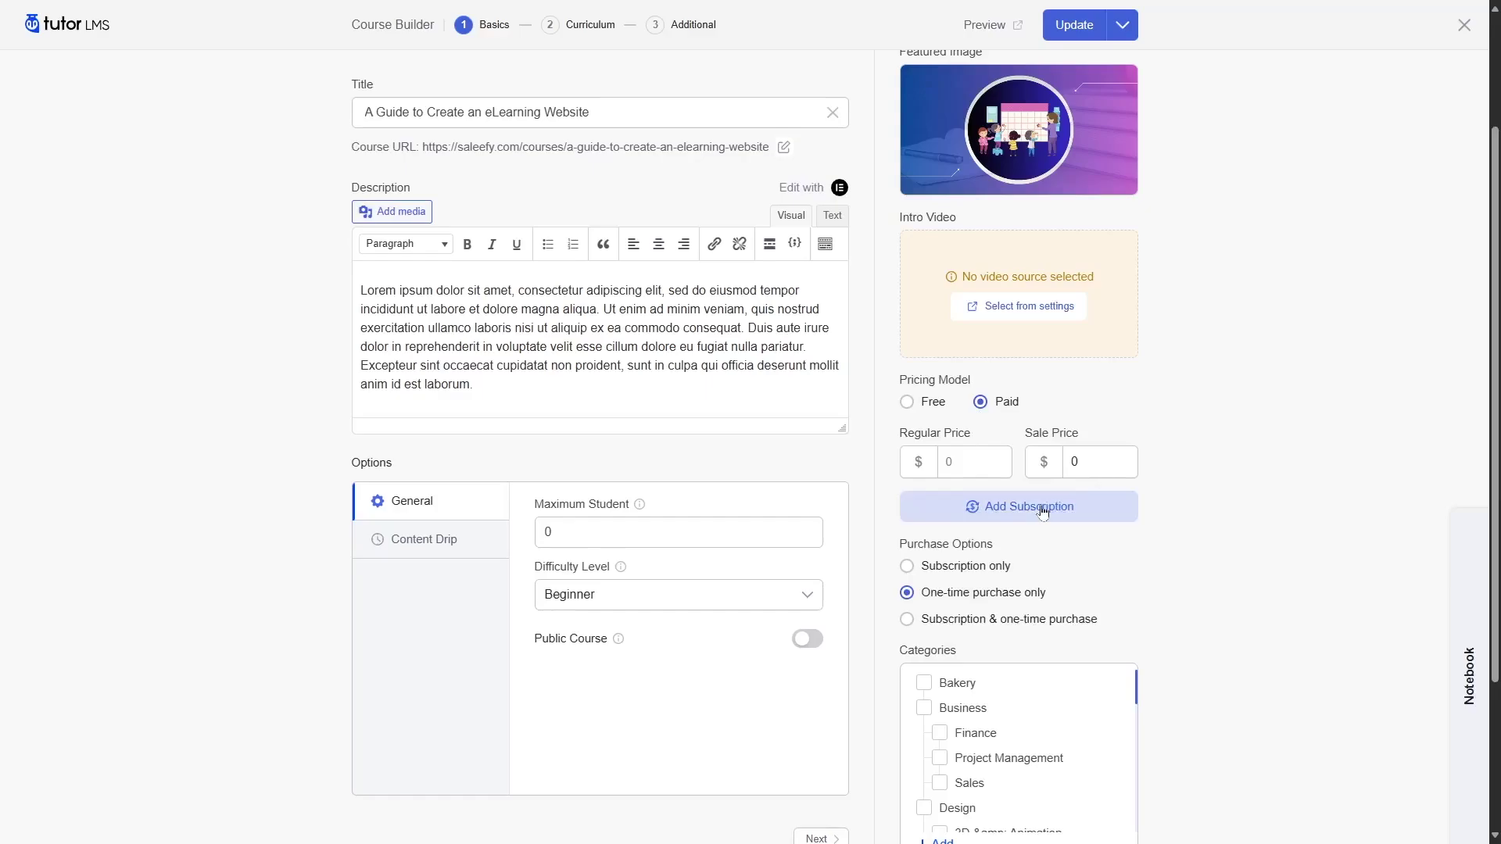
{"action": "key", "text": "Left"}
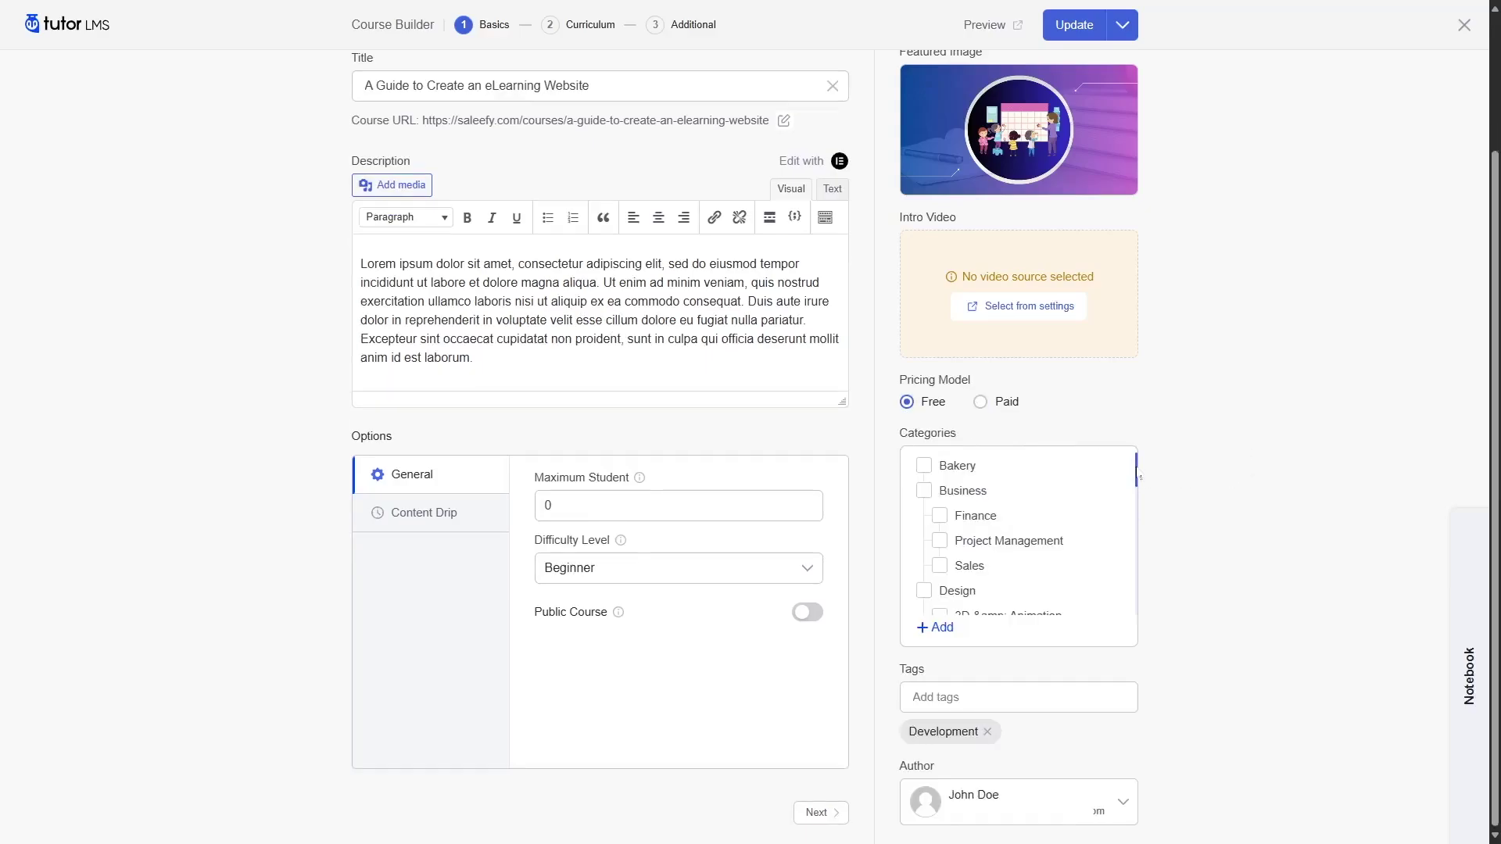
{"action": "mouse_move", "coordinate": [1138, 478]}
{"action": "left_mouse_down"}
{"action": "mouse_move", "coordinate": [1139, 598]}
{"action": "mouse_move", "coordinate": [1139, 477]}
{"action": "left_mouse_up"}
Browse the course category and tag options without adding a category or tags
{"action": "left_click", "coordinate": [940, 630]}
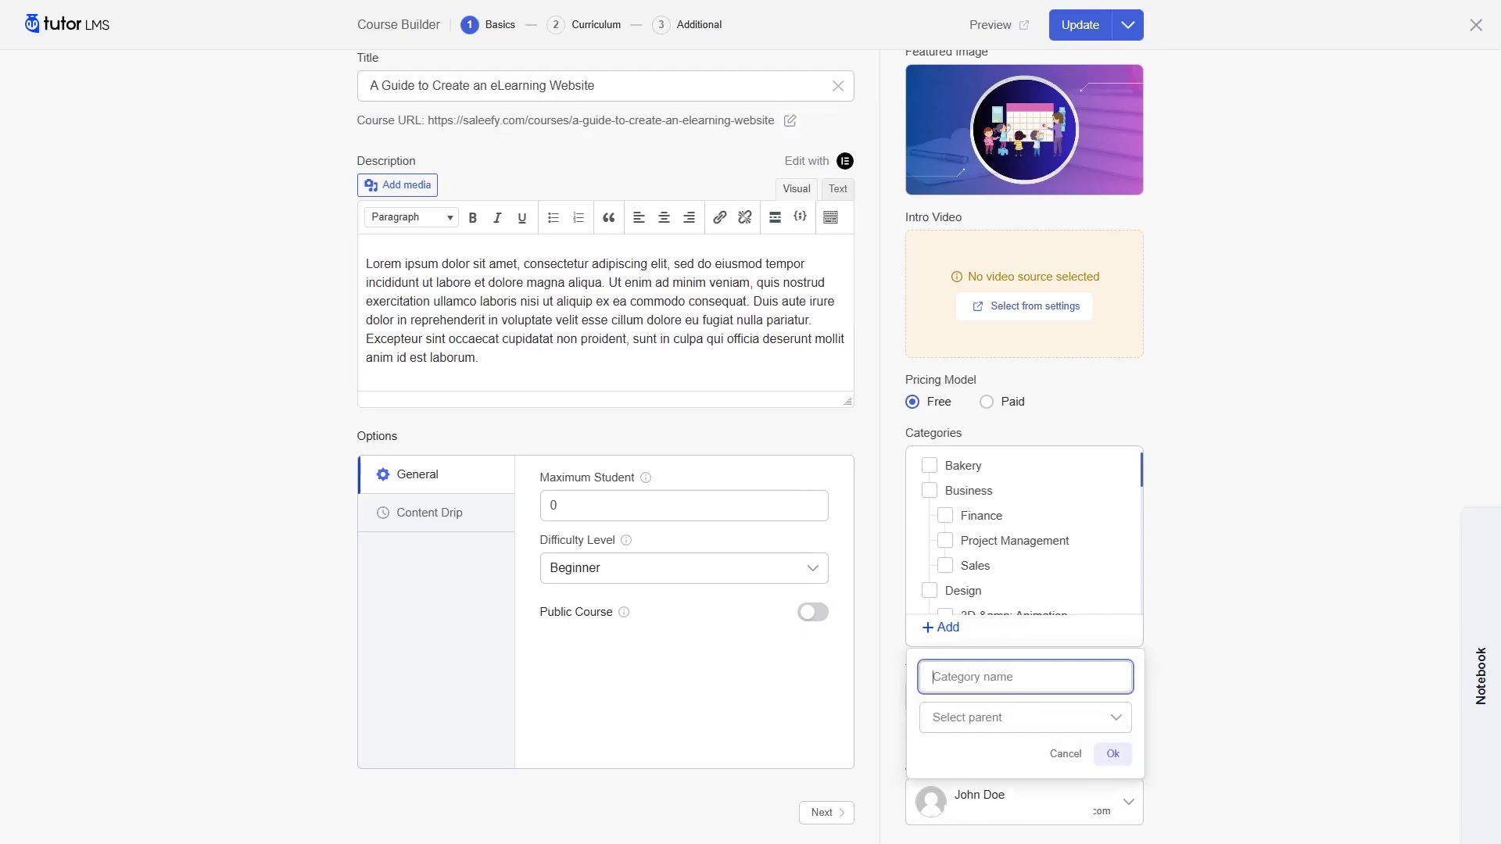
{"action": "left_click", "coordinate": [1004, 719]}
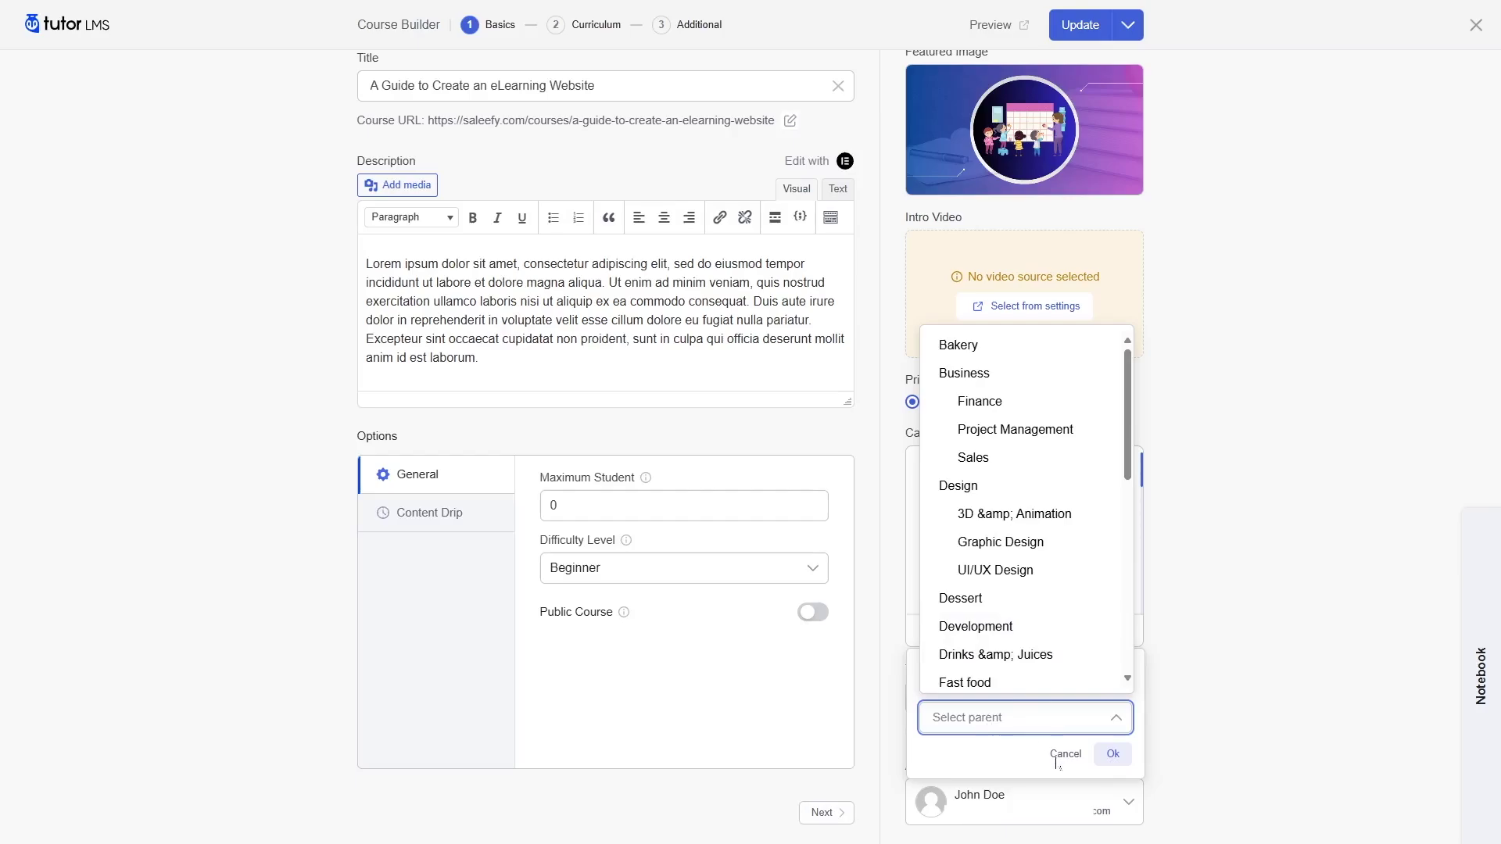
{"action": "key", "text": "Escape"}
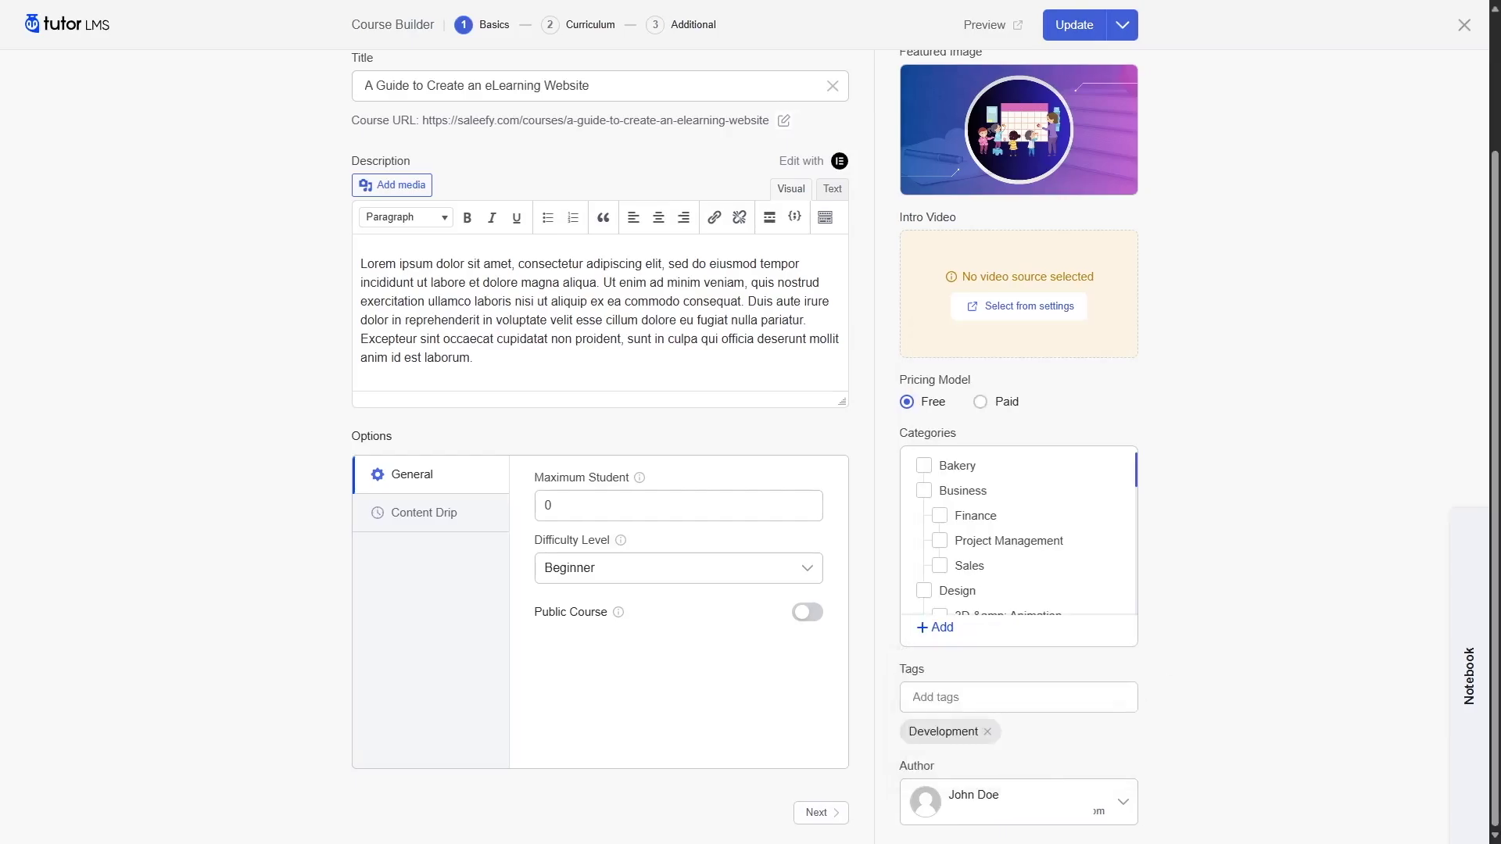
{"action": "left_click", "coordinate": [966, 698]}
{"action": "scroll", "coordinate": [972, 519], "scroll_direction": "down", "scroll_amount": 1}
{"action": "scroll", "coordinate": [972, 429], "scroll_direction": "up", "scroll_amount": 1}
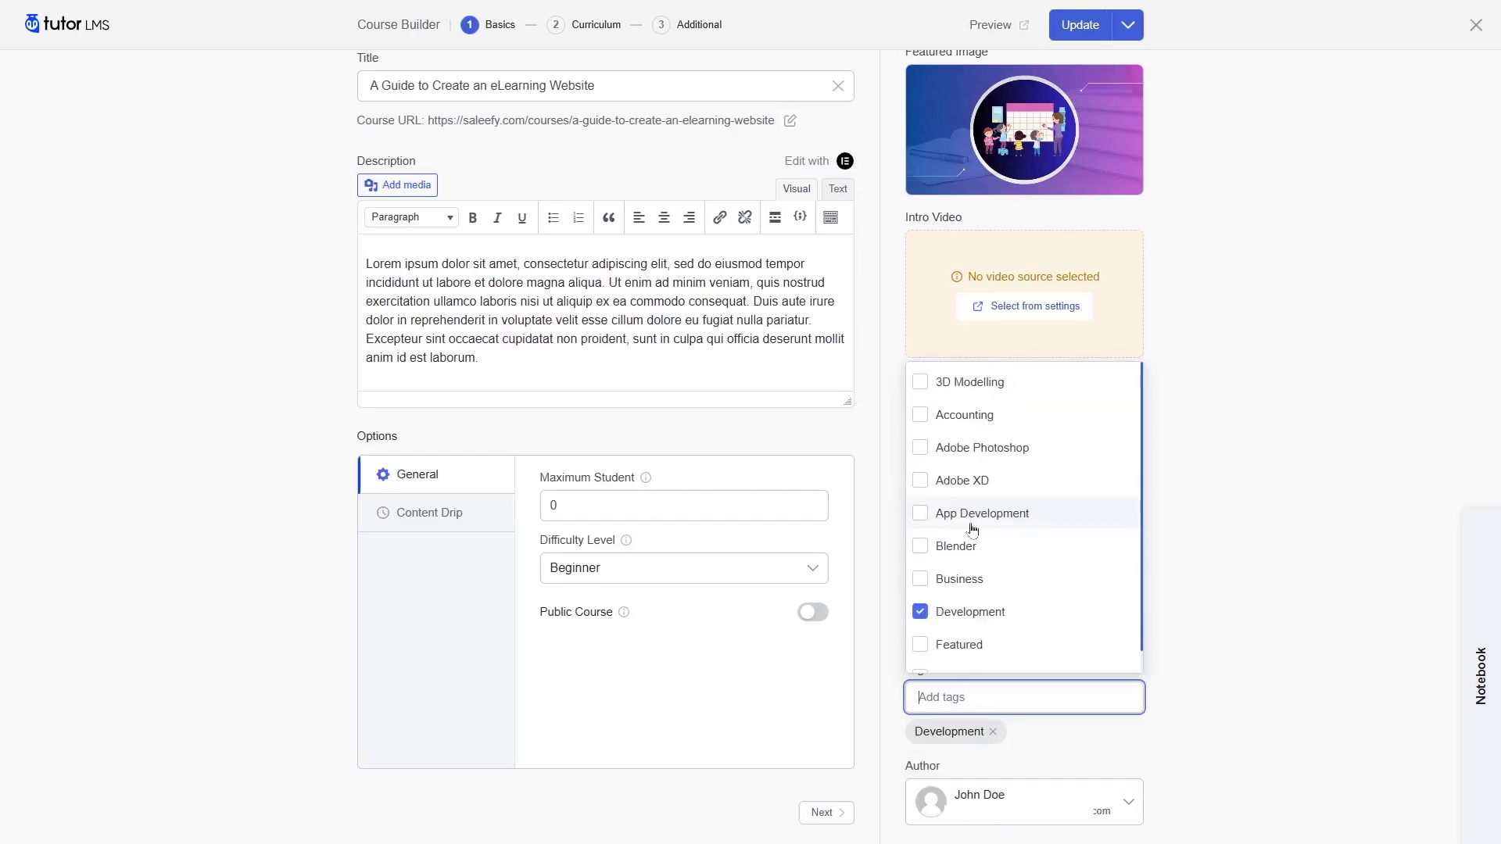
{"action": "key", "text": "Escape"}
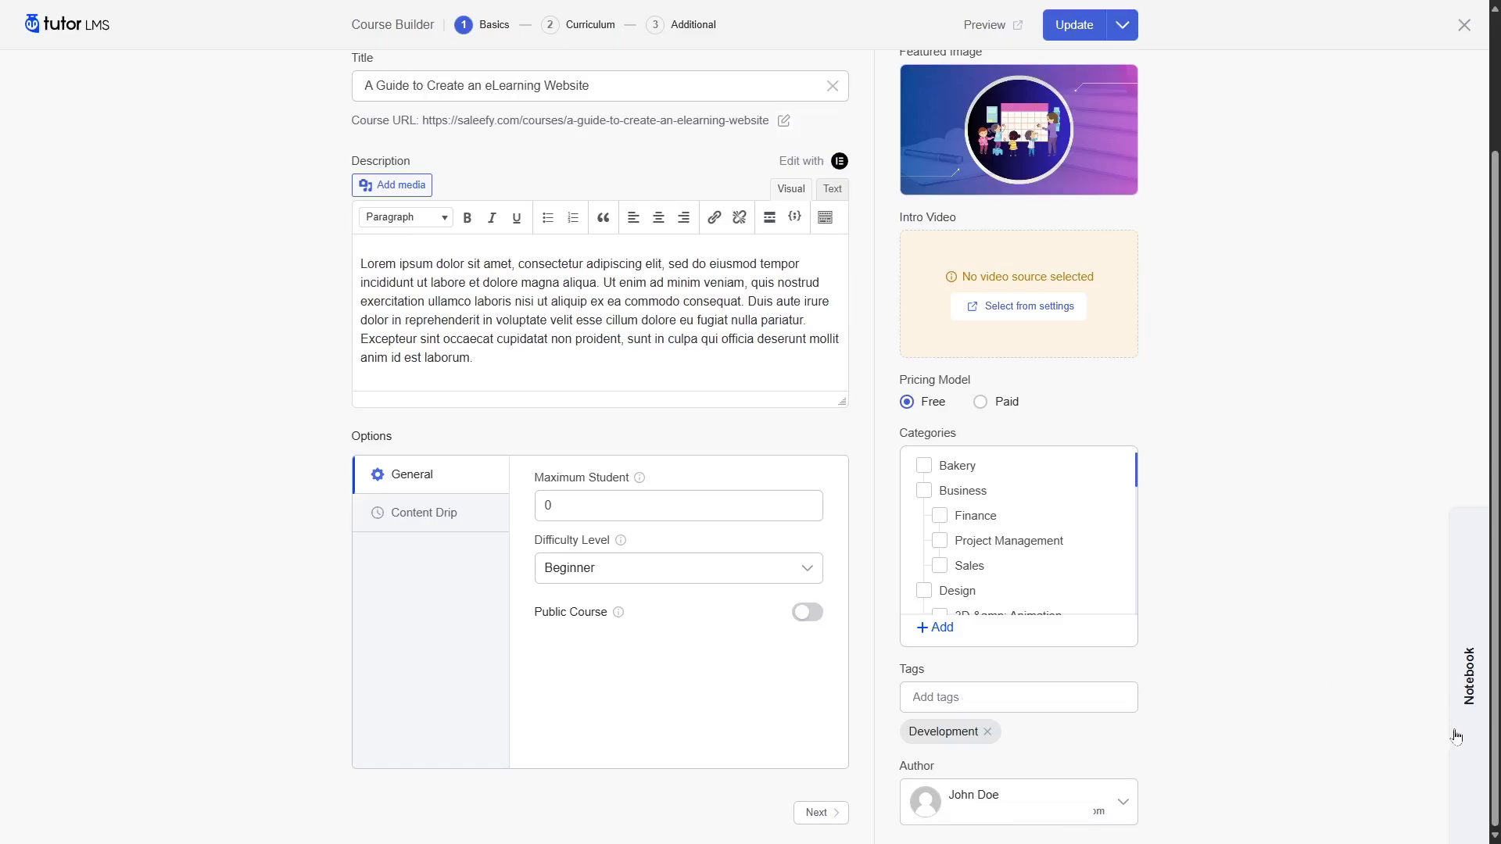
Enlarge the Notebook into a floating window, reposition it, and write the heading 'Notes'
{"action": "left_click", "coordinate": [1464, 706]}
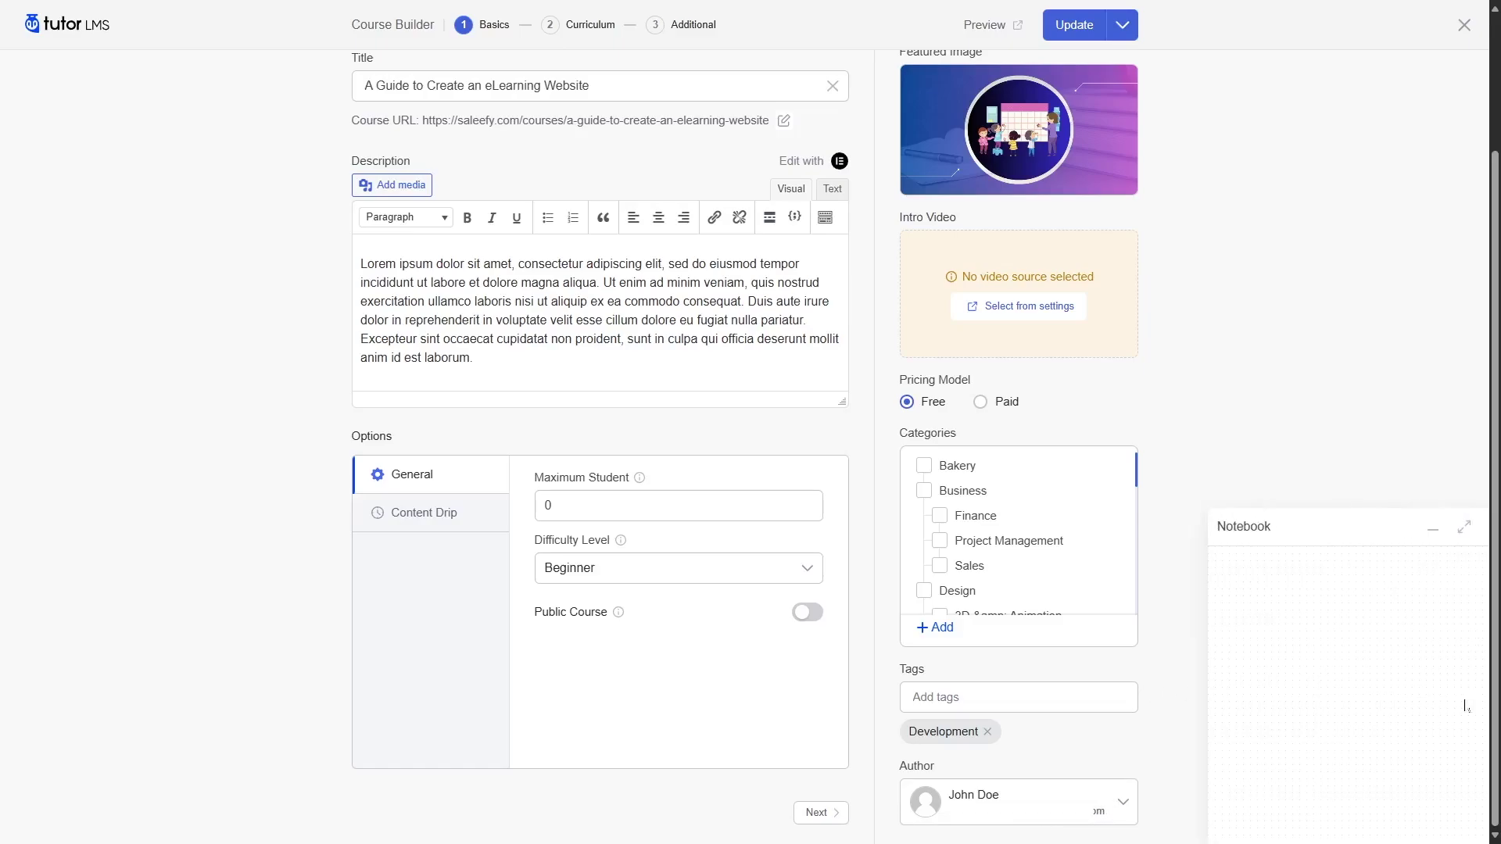
{"action": "left_click", "coordinate": [1287, 630]}
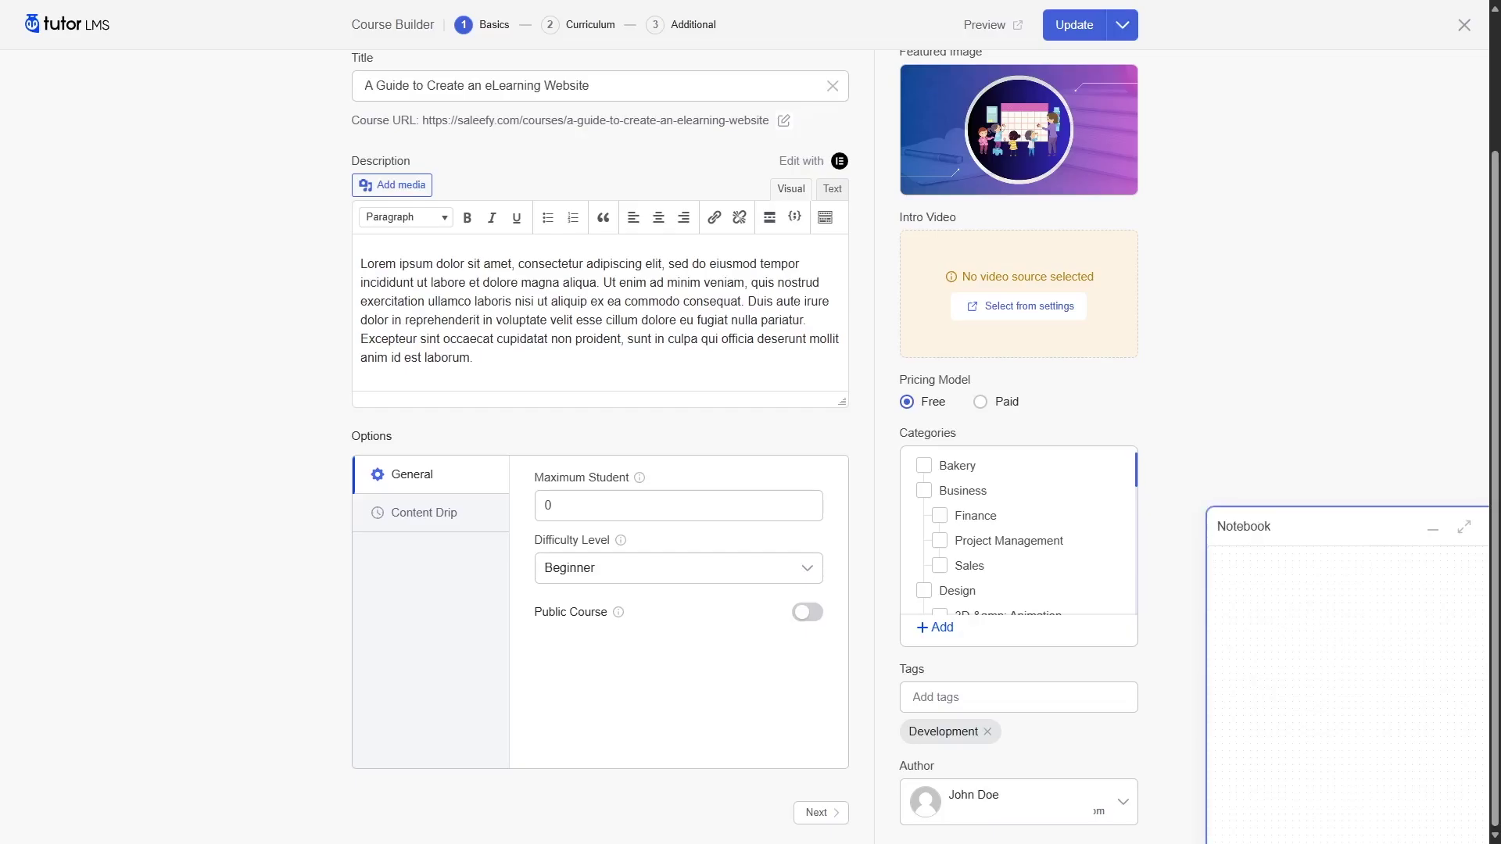
{"action": "left_click", "coordinate": [1467, 531]}
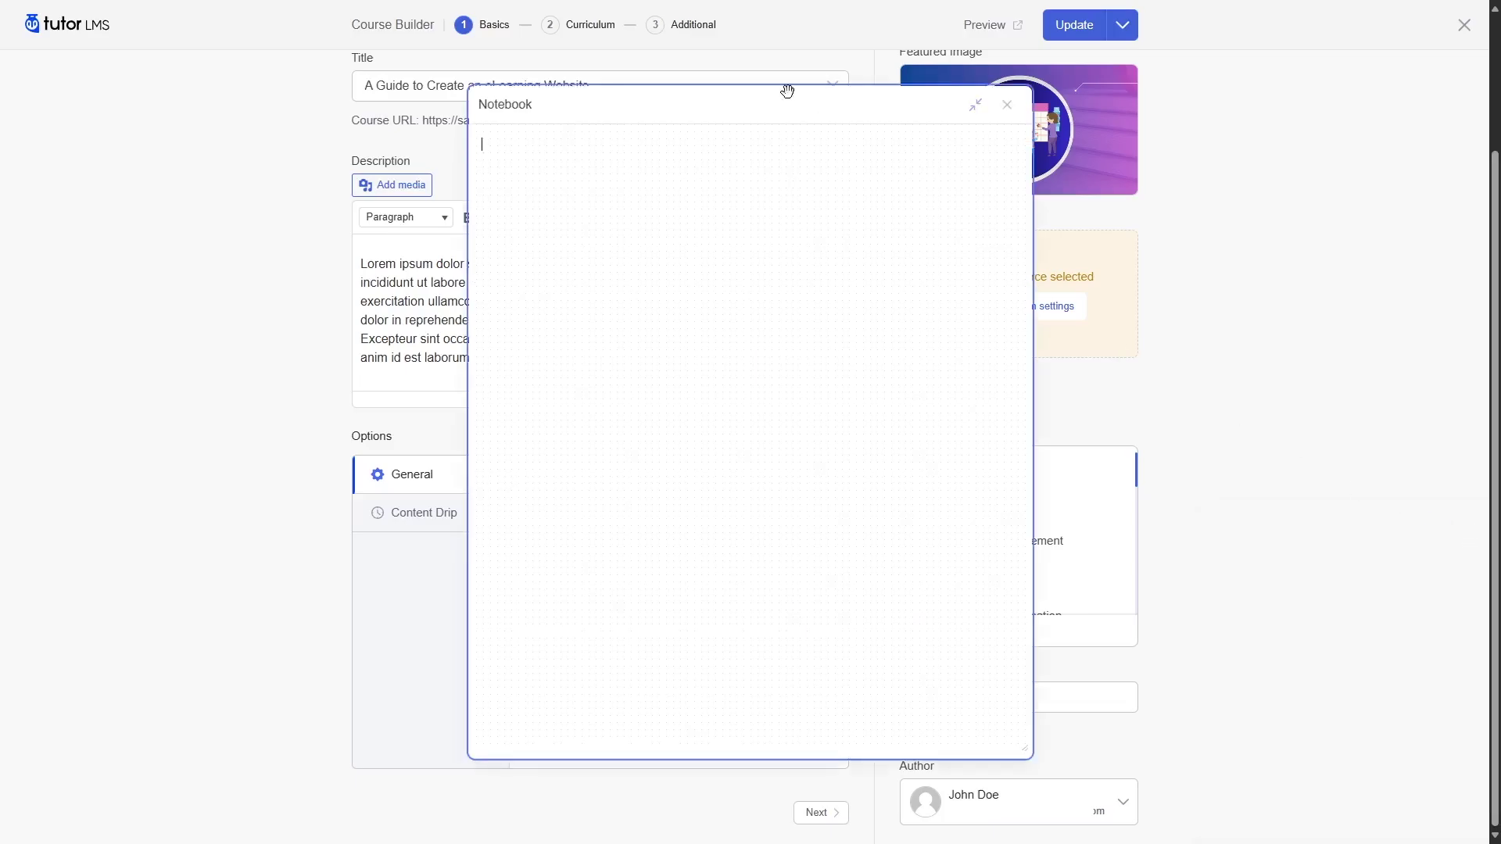
{"action": "mouse_move", "coordinate": [698, 104]}
{"action": "left_mouse_down"}
{"action": "mouse_move", "coordinate": [485, 225]}
{"action": "mouse_move", "coordinate": [861, 234]}
{"action": "mouse_move", "coordinate": [714, 108]}
{"action": "left_mouse_up"}
{"action": "left_click", "coordinate": [650, 172]}
{"action": "type", "text": "Notes"}
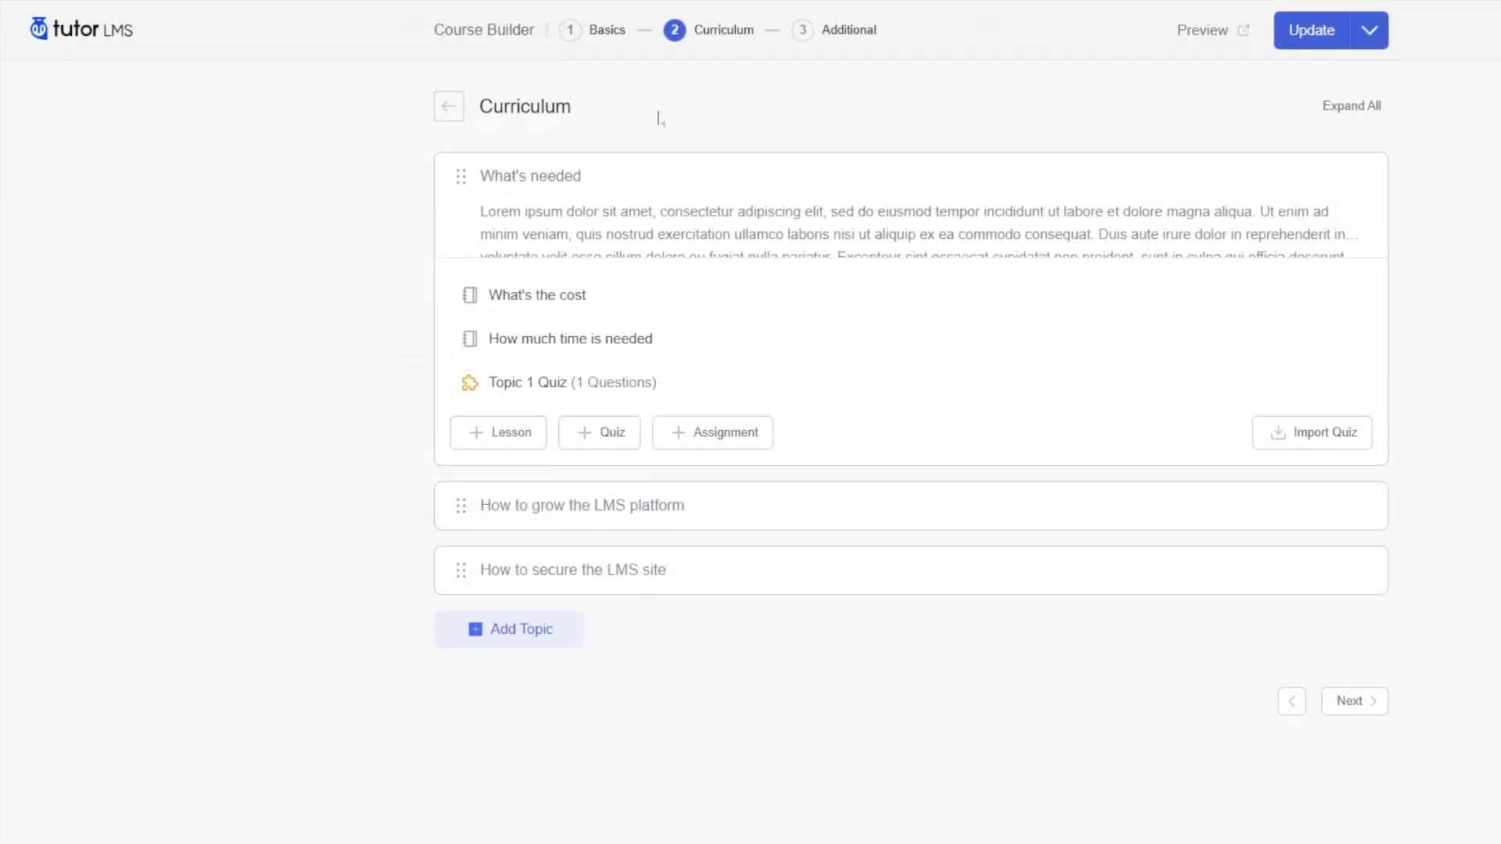
Start a new curriculum topic, then cancel it so only three topics remain
{"action": "left_click", "coordinate": [555, 639]}
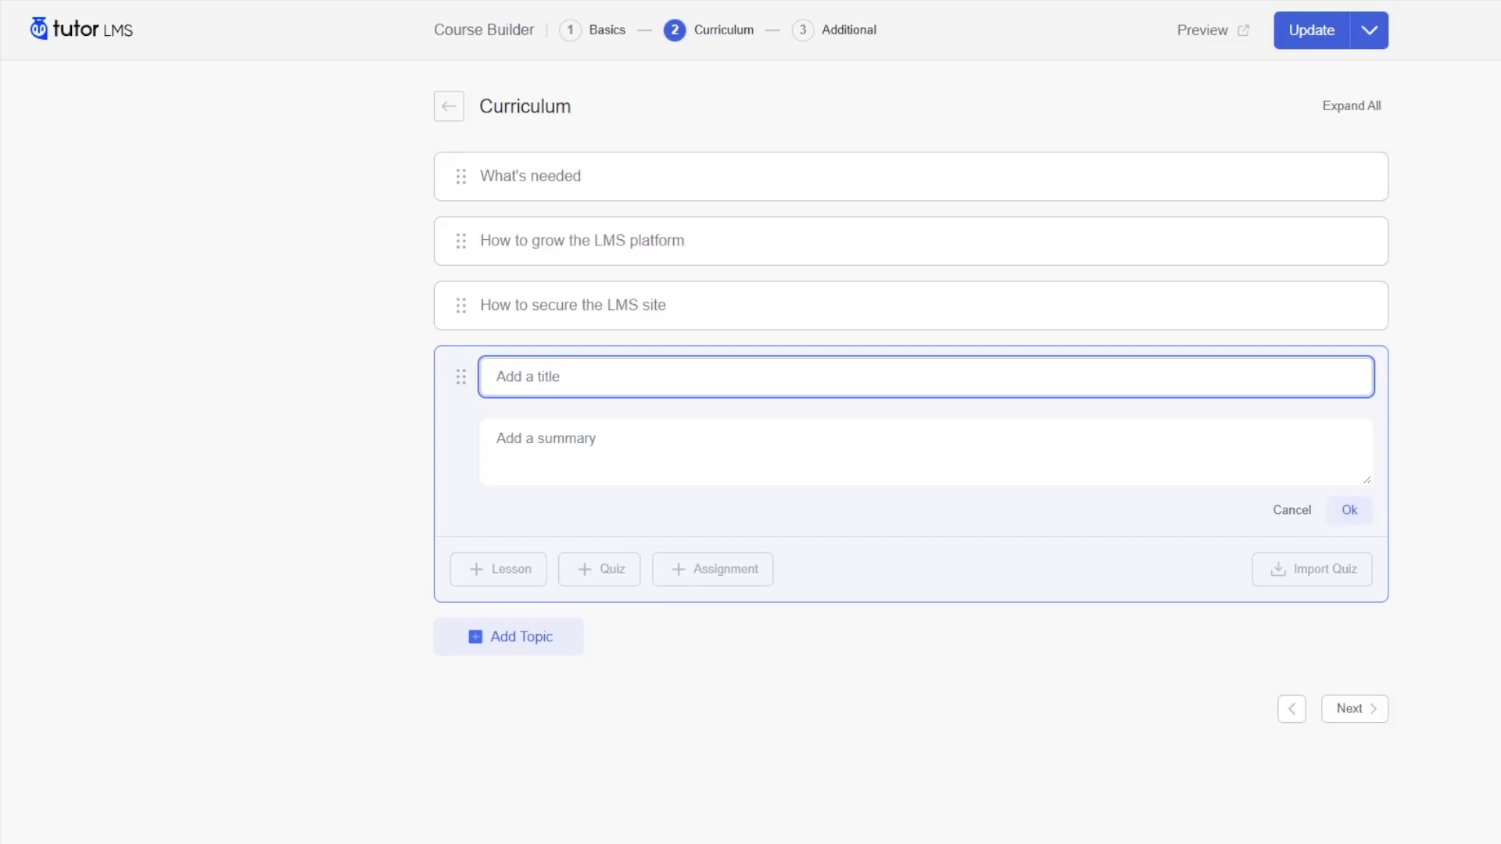
{"action": "key", "text": "Tab"}
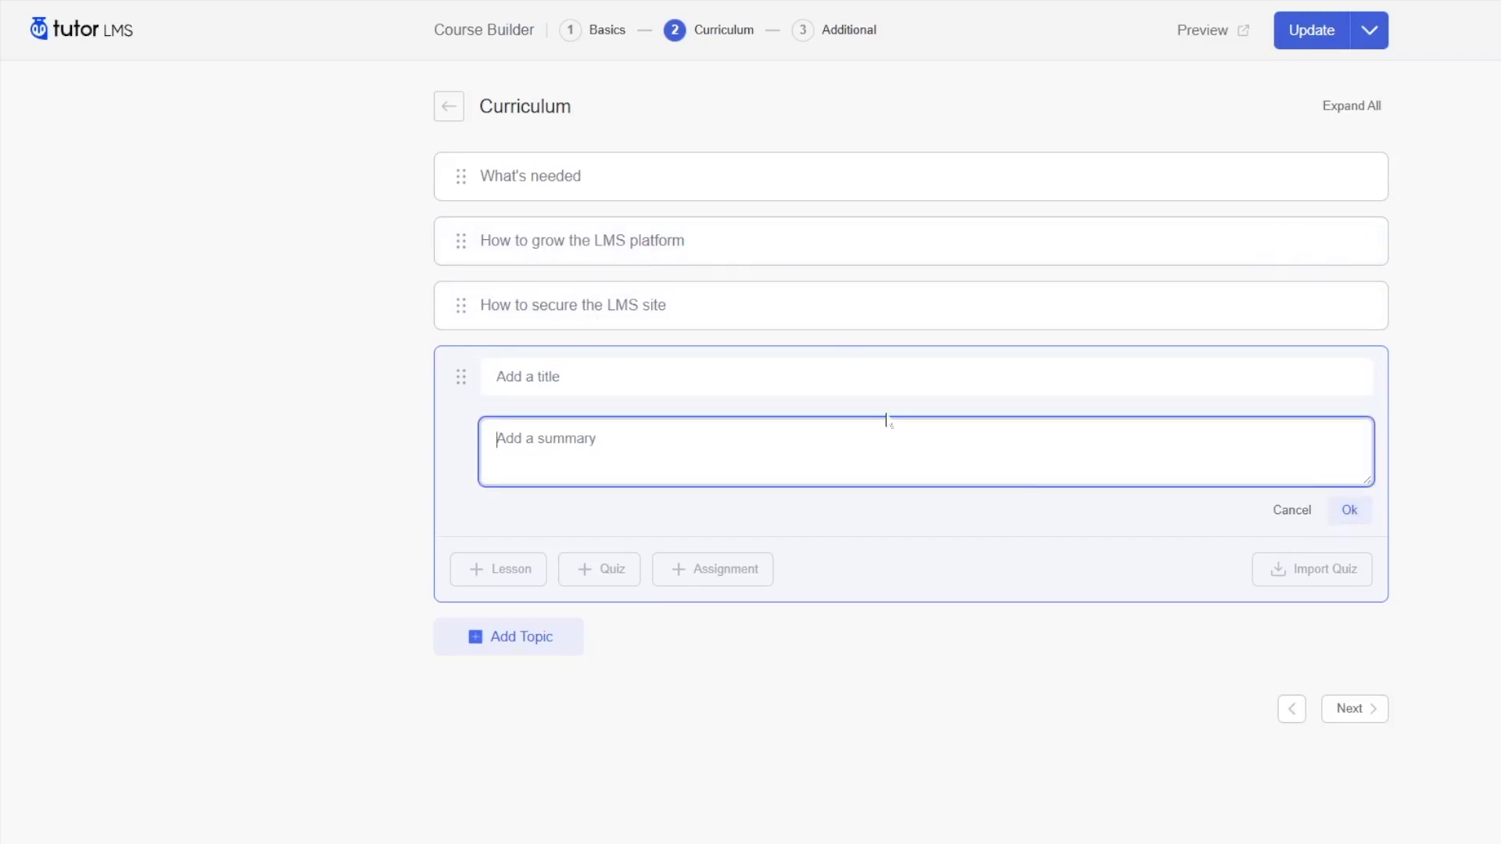
{"action": "key", "text": "Escape"}
Expand the What's needed topic, try reordering its lessons, then collapse it
{"action": "left_click", "coordinate": [1360, 185]}
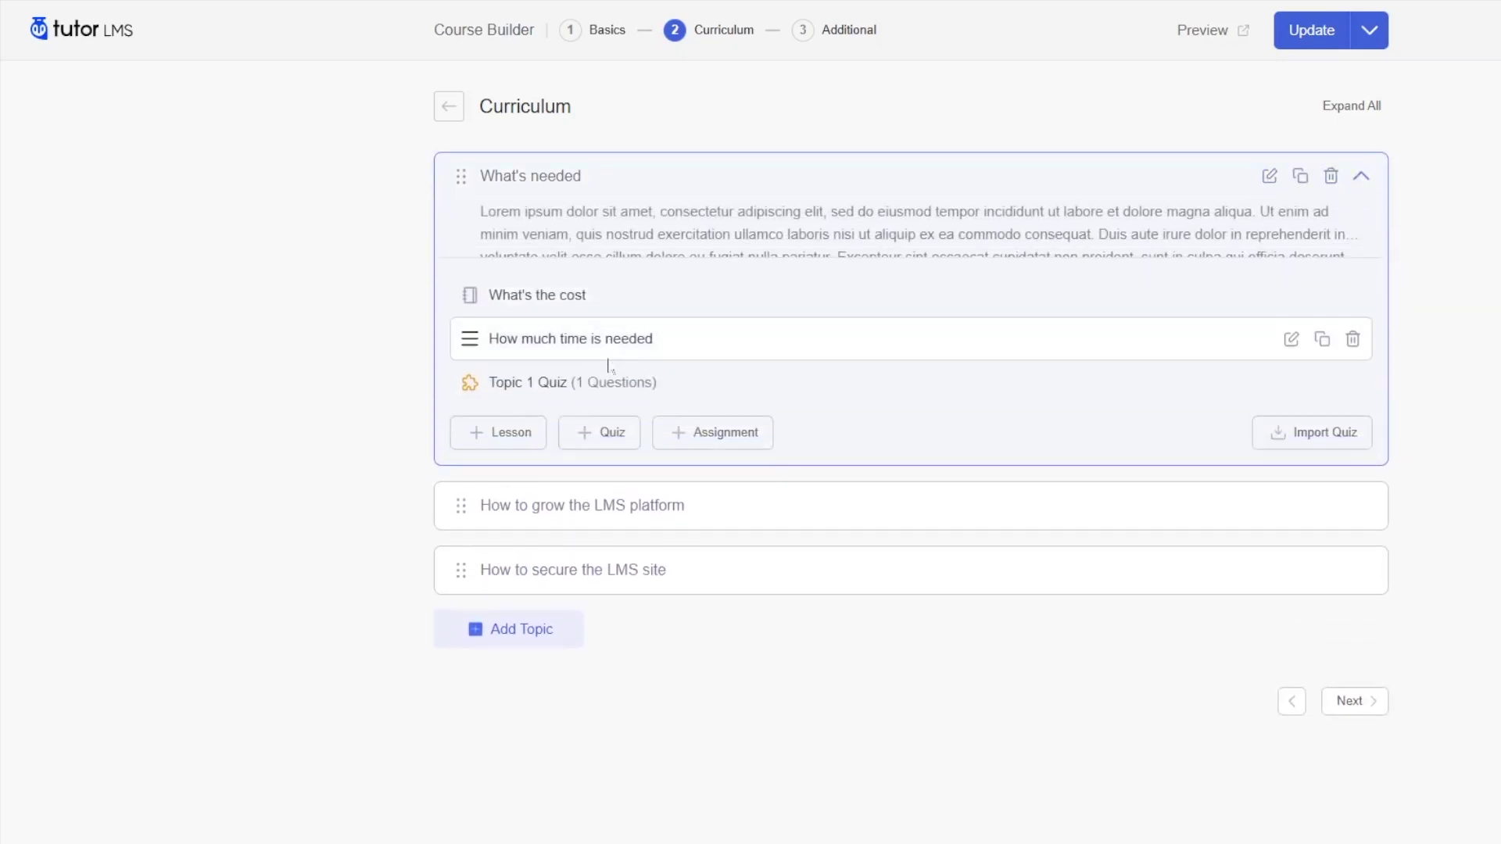
{"action": "mouse_move", "coordinate": [469, 338]}
{"action": "left_mouse_down"}
{"action": "mouse_move", "coordinate": [469, 291]}
{"action": "mouse_move", "coordinate": [470, 339]}
{"action": "left_mouse_up"}
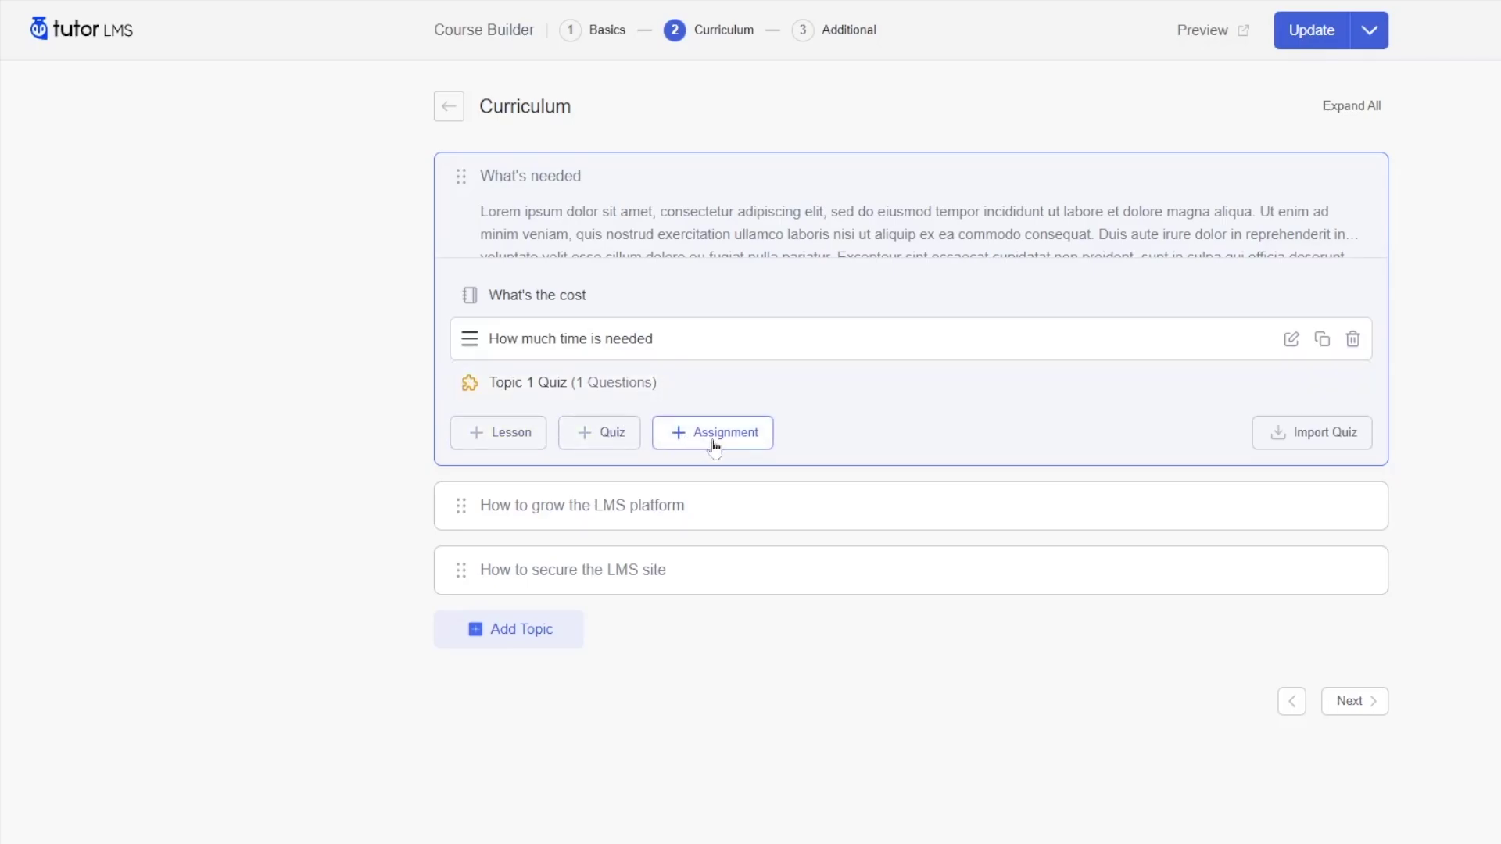
{"action": "left_click", "coordinate": [819, 176]}
Open the Additional step, enlarge the What Will I Learn? box, and try the prerequisites search
{"action": "left_click", "coordinate": [858, 32]}
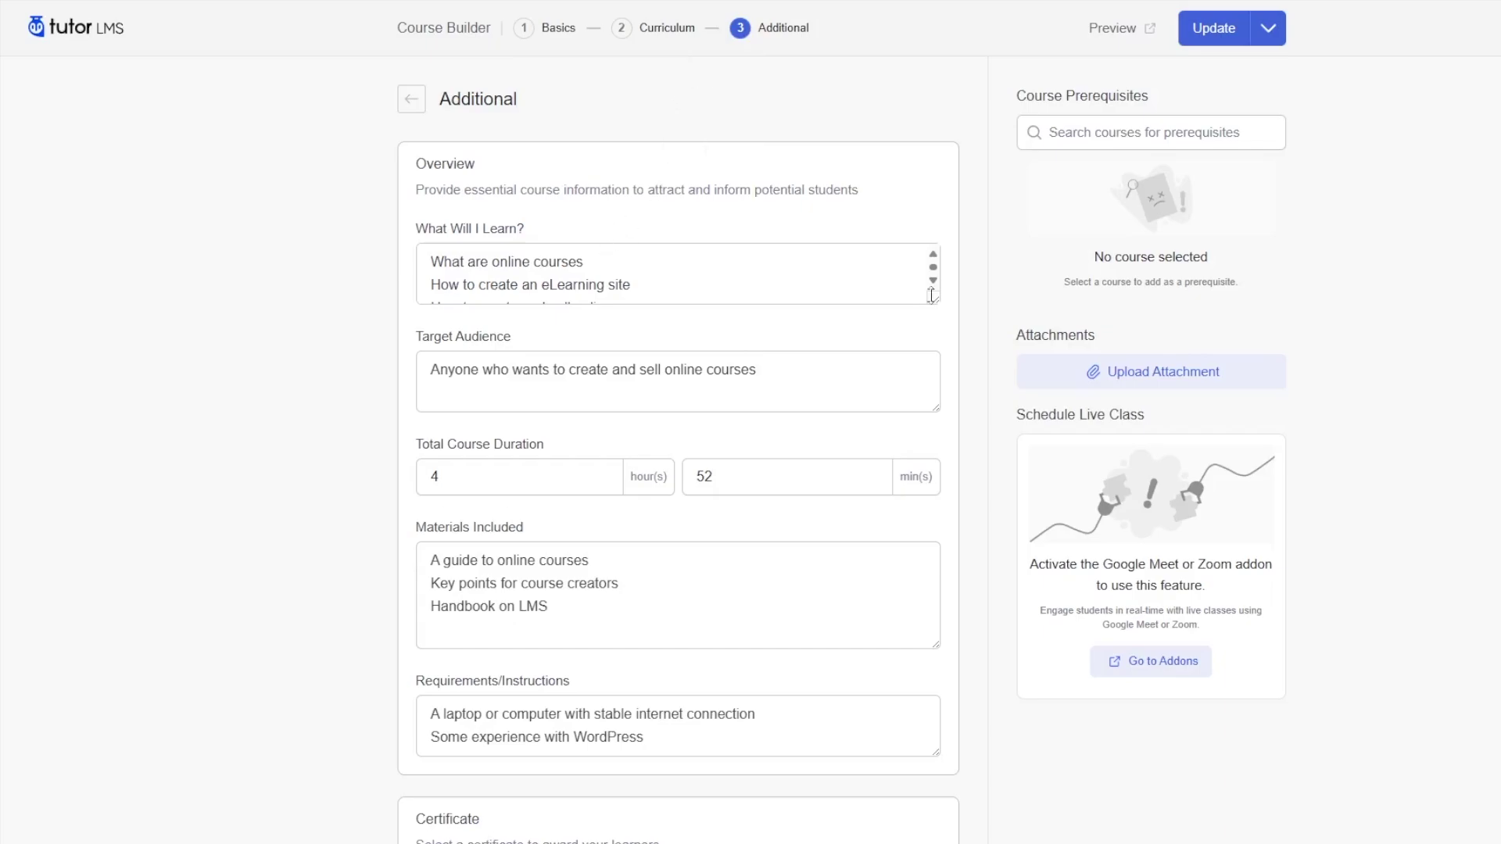
{"action": "left_click_drag", "start_coordinate": [931, 295], "coordinate": [929, 353]}
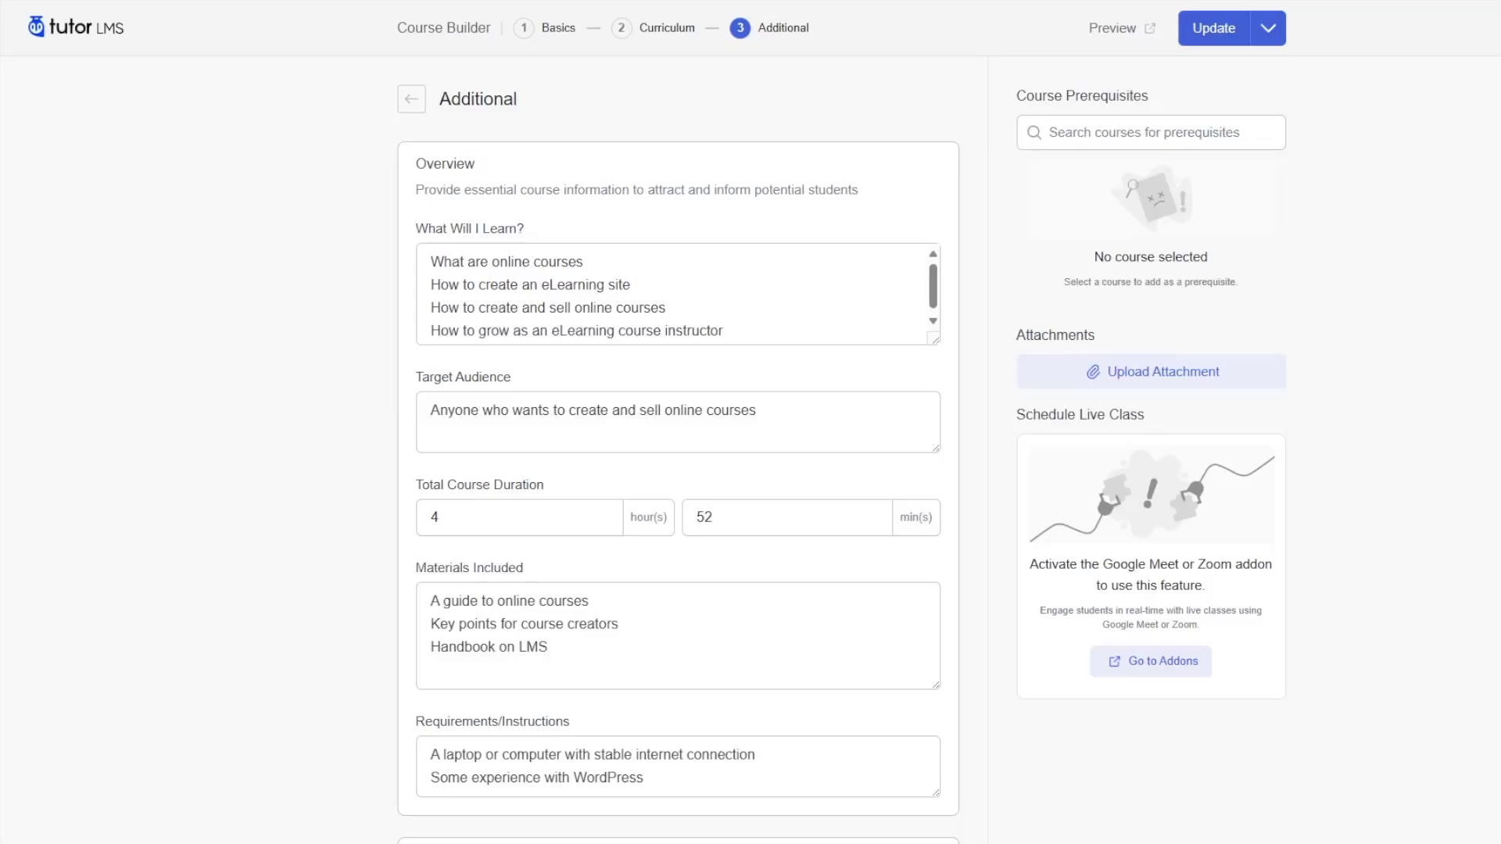
{"action": "scroll", "coordinate": [495, 559], "scroll_direction": "down", "scroll_amount": 2}
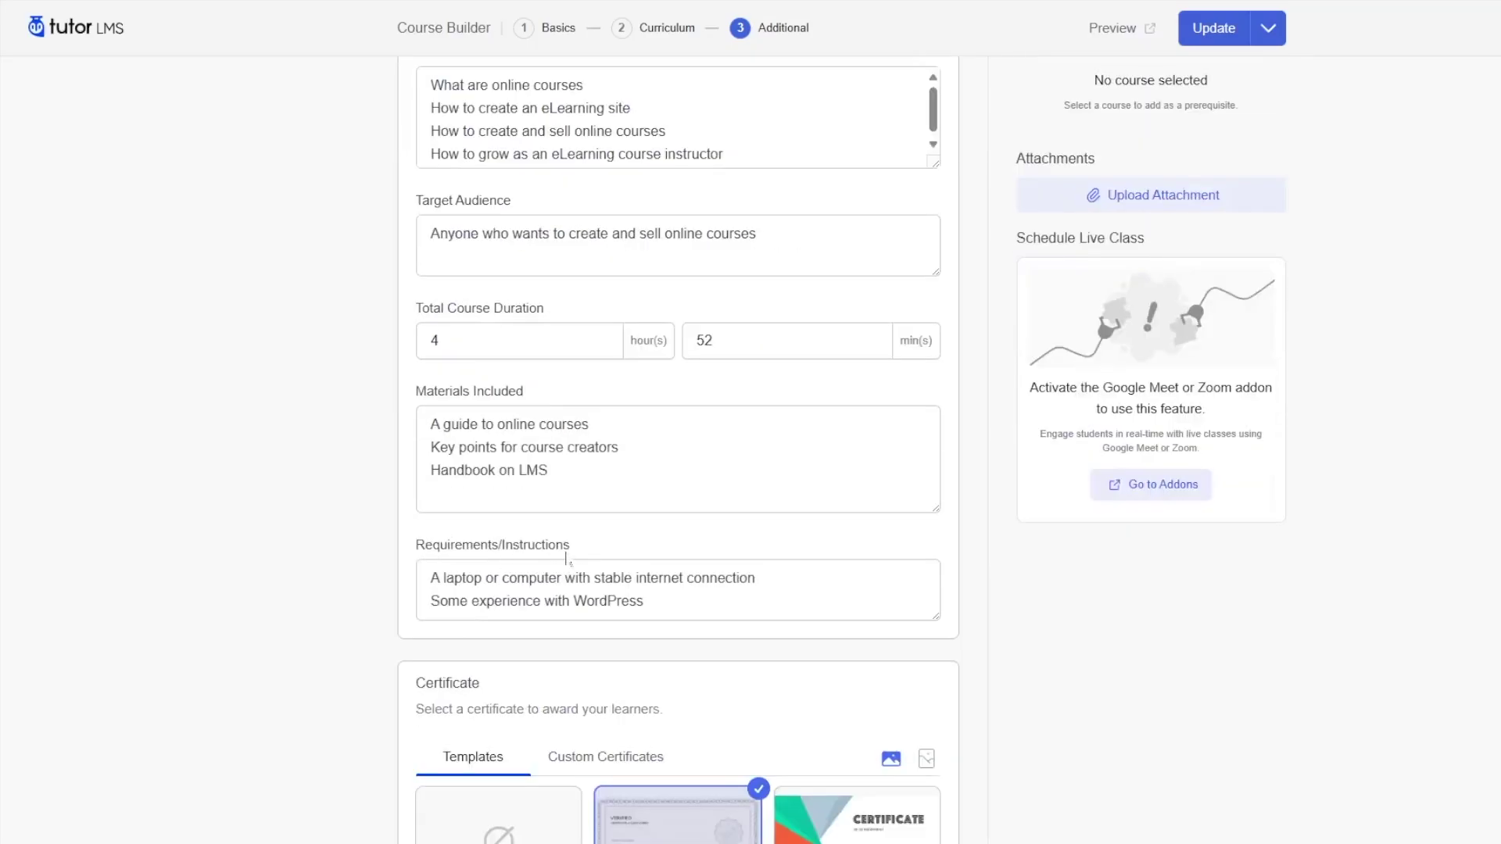
{"action": "scroll", "coordinate": [575, 559], "scroll_direction": "down", "scroll_amount": 4}
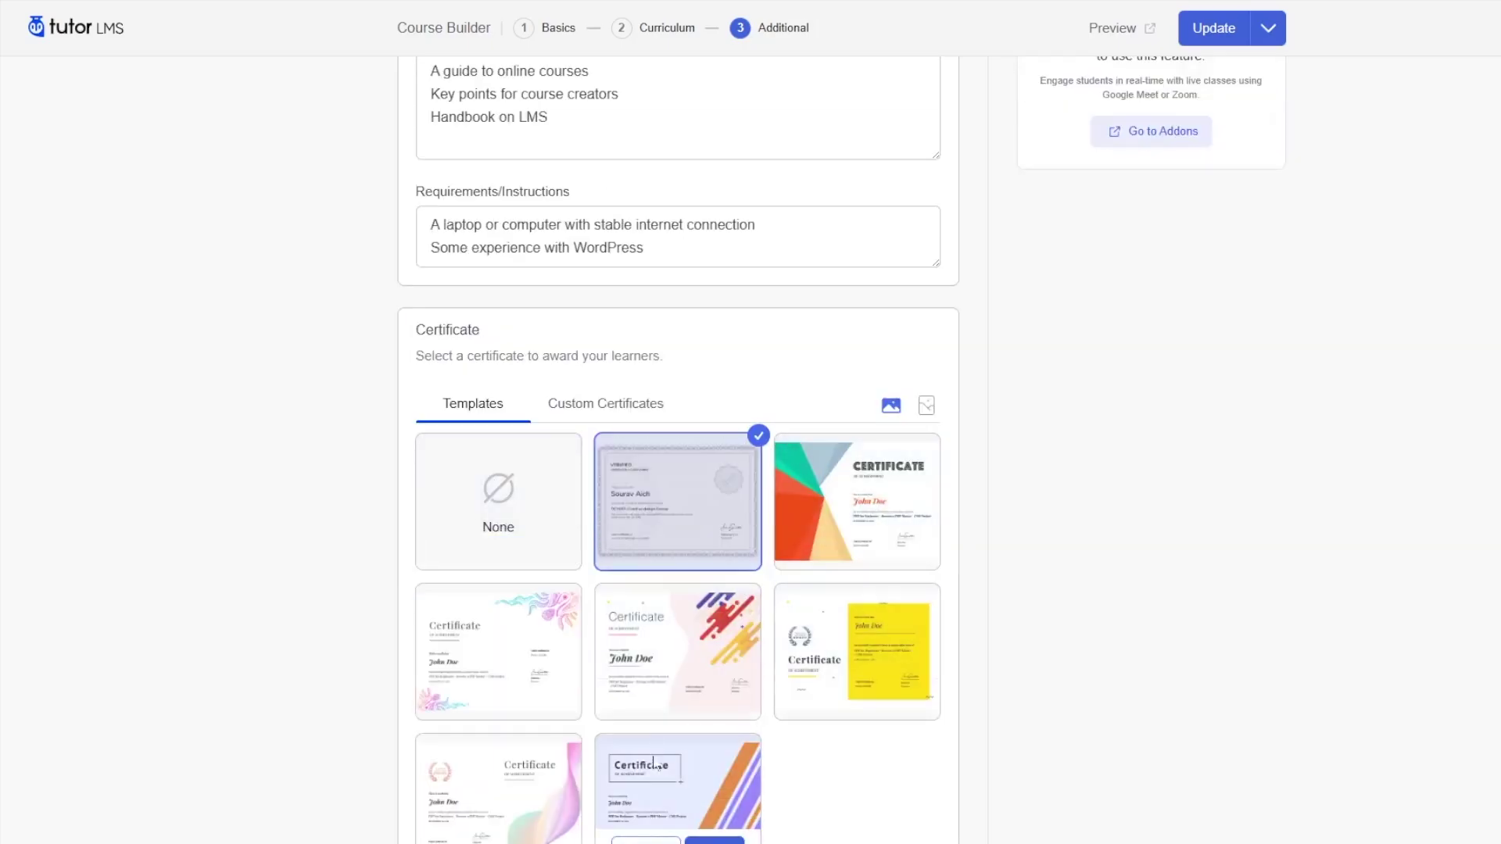
{"action": "scroll", "coordinate": [937, 190], "scroll_direction": "up", "scroll_amount": 6}
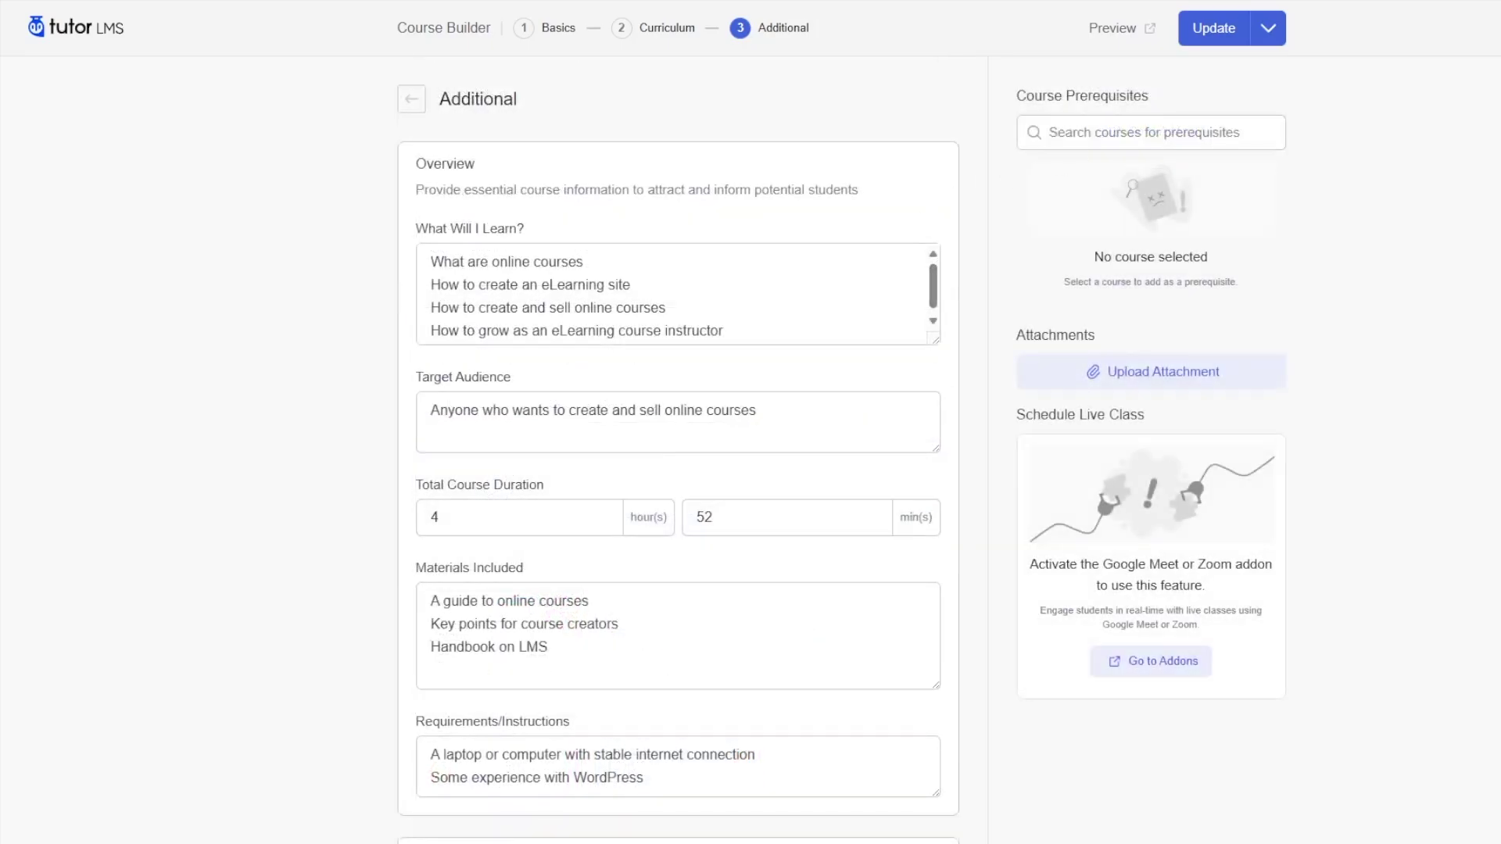
{"action": "left_click", "coordinate": [1128, 135]}
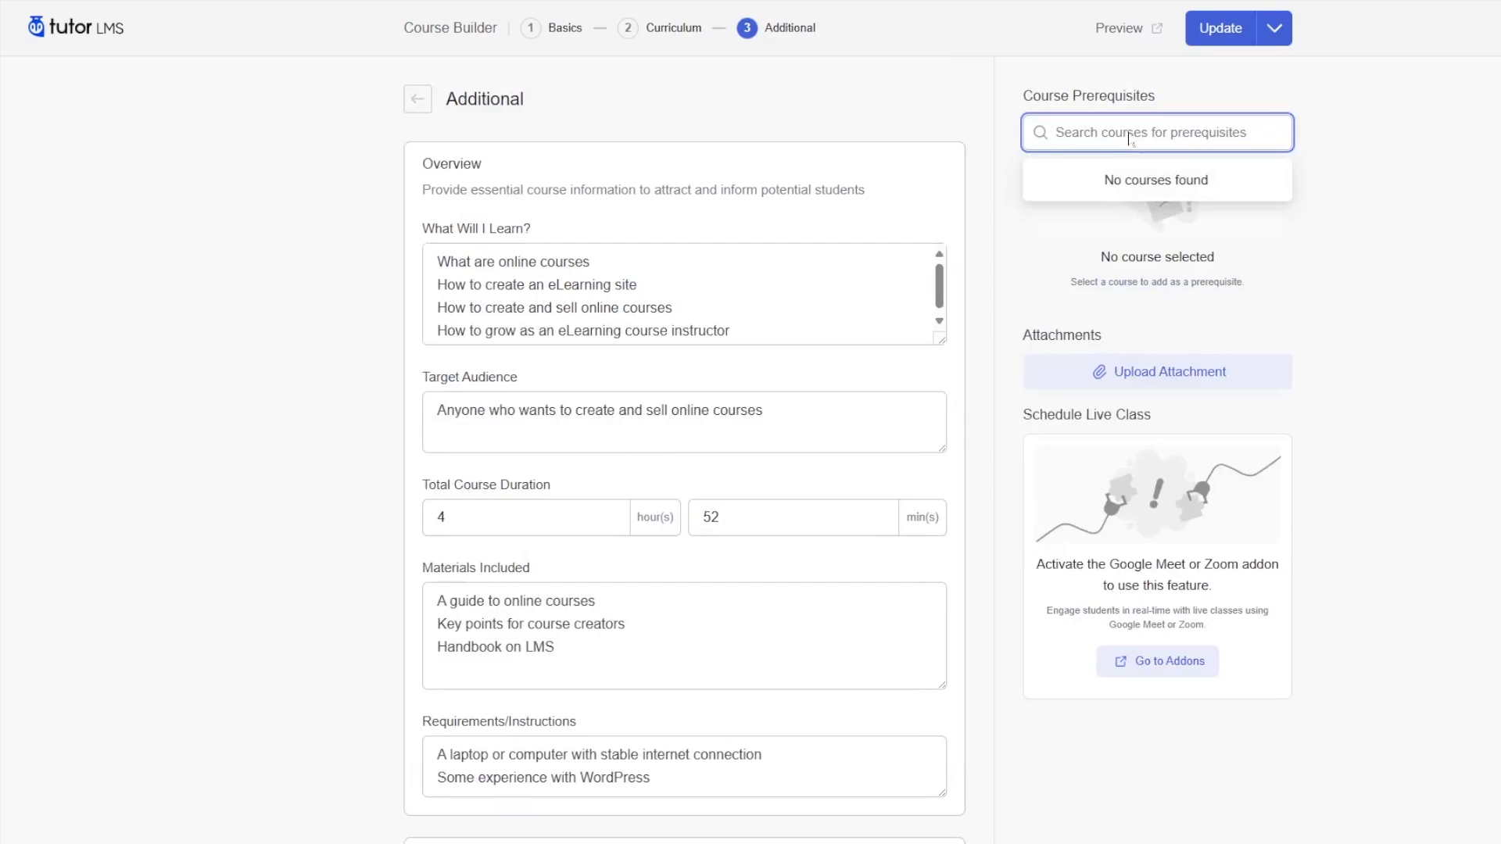
{"action": "left_click", "coordinate": [1101, 163]}
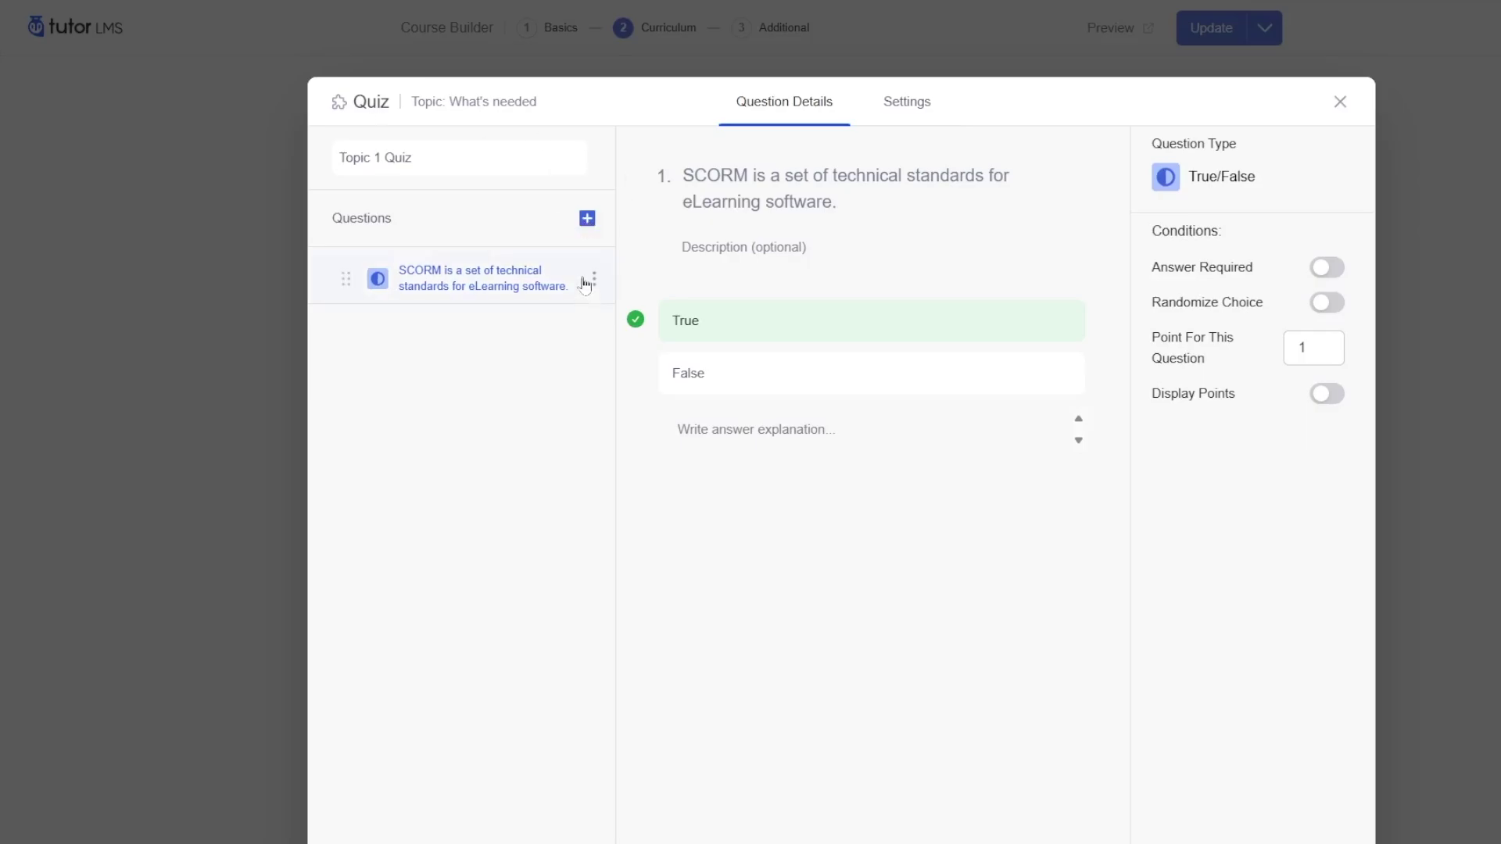
Add a Multiple Choice Question 2 to Topic 1 Quiz, edit its title, then delete it
{"action": "left_click", "coordinate": [587, 220]}
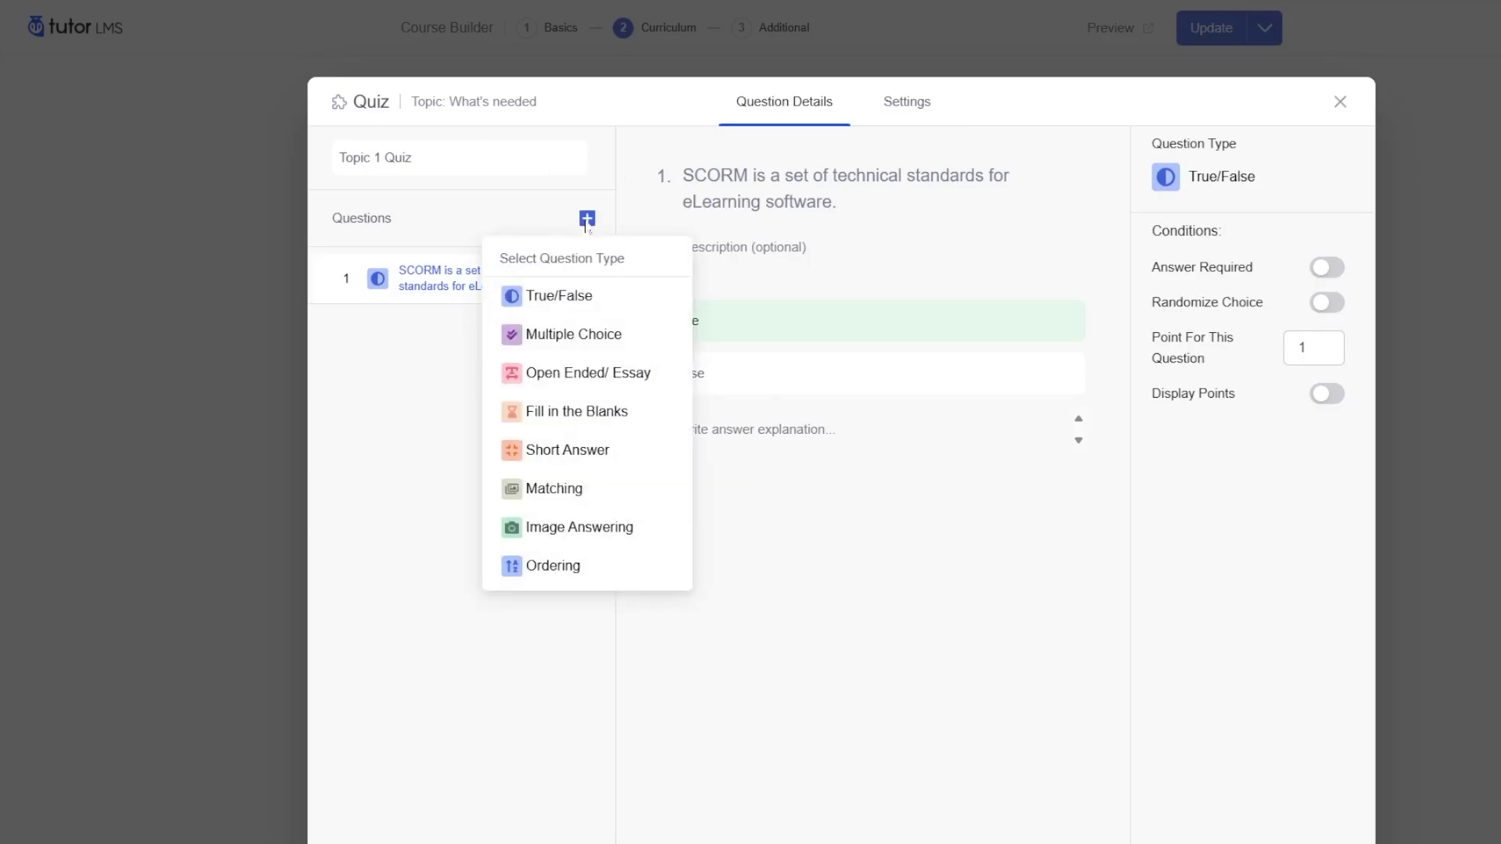
{"action": "left_click", "coordinate": [583, 334]}
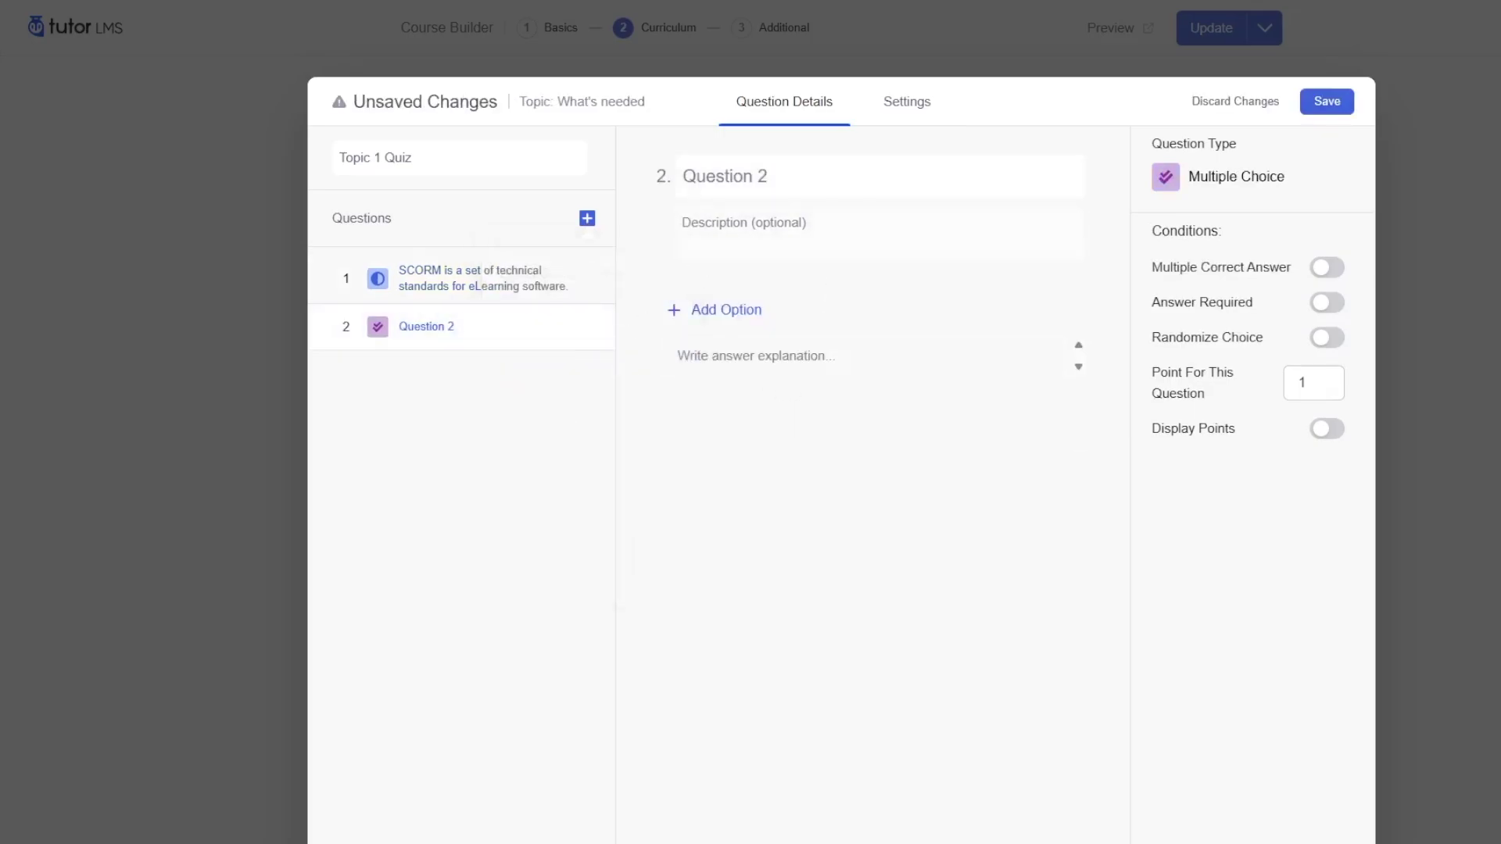
{"action": "left_click", "coordinate": [480, 290]}
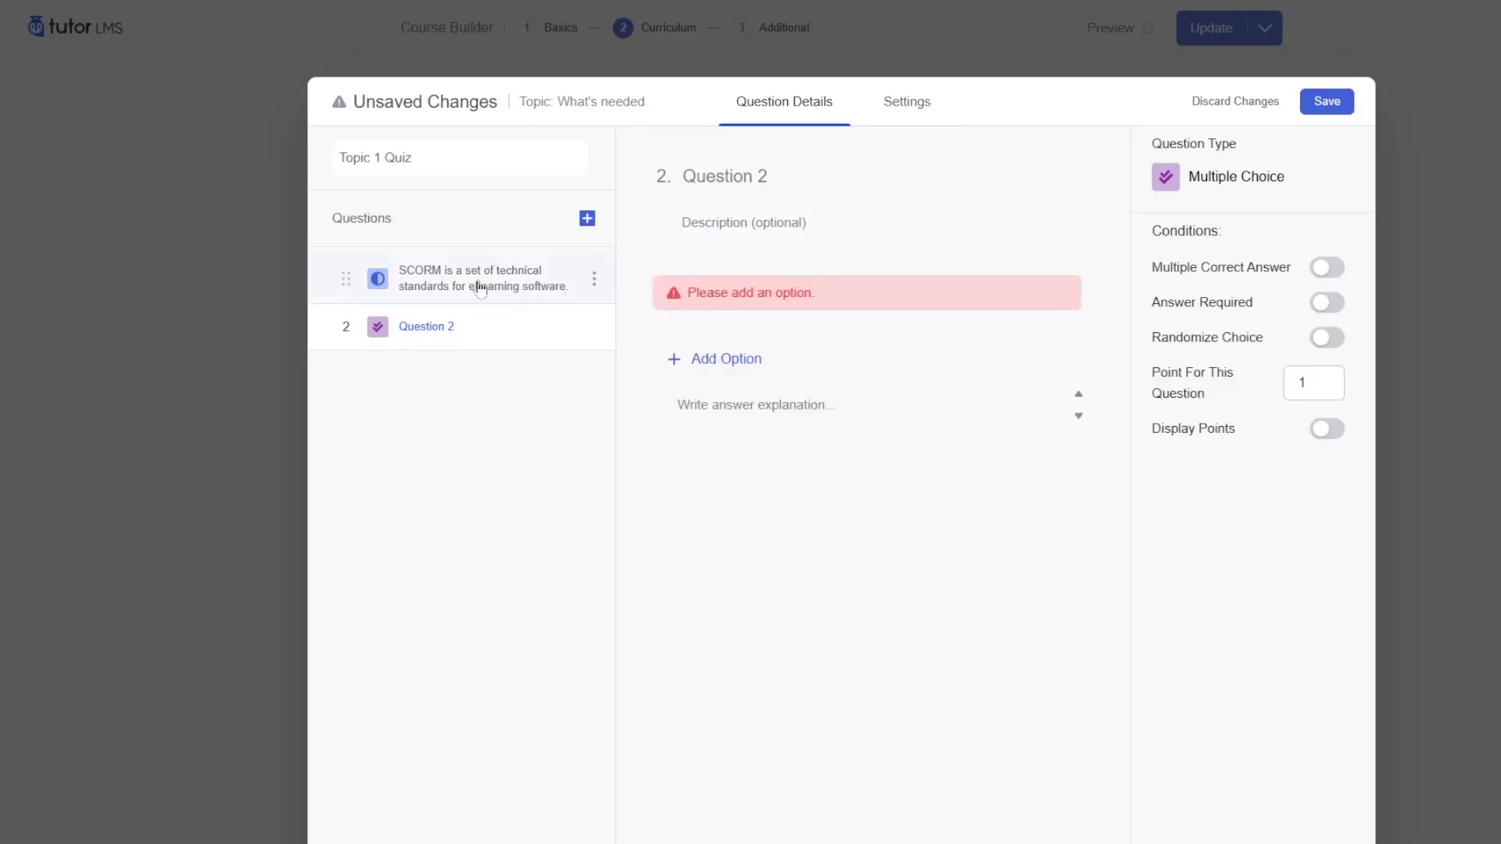
{"action": "left_click", "coordinate": [485, 334]}
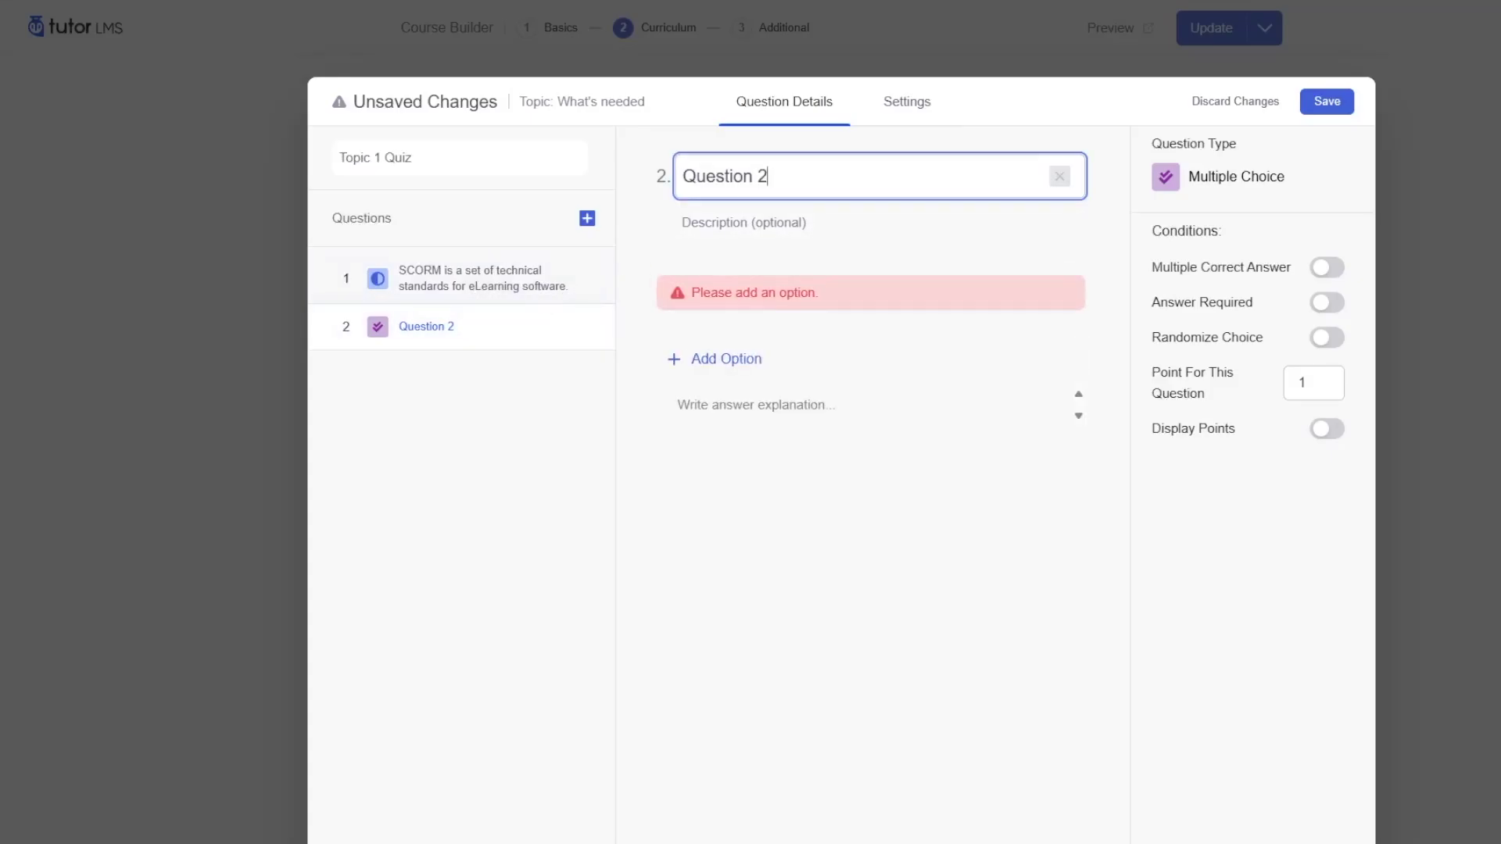
{"action": "key", "text": "shift+Left"}
{"action": "key", "text": "shift+Left"}
{"action": "key", "text": "shift+Left"}
{"action": "key", "text": "shift+Left"}
{"action": "key", "text": "shift+Left"}
{"action": "key", "text": "shift+Left"}
{"action": "key", "text": "shift+Left"}
{"action": "key", "text": "shift+Left"}
{"action": "key", "text": "shift+Left"}
{"action": "key", "text": "shift+Left"}
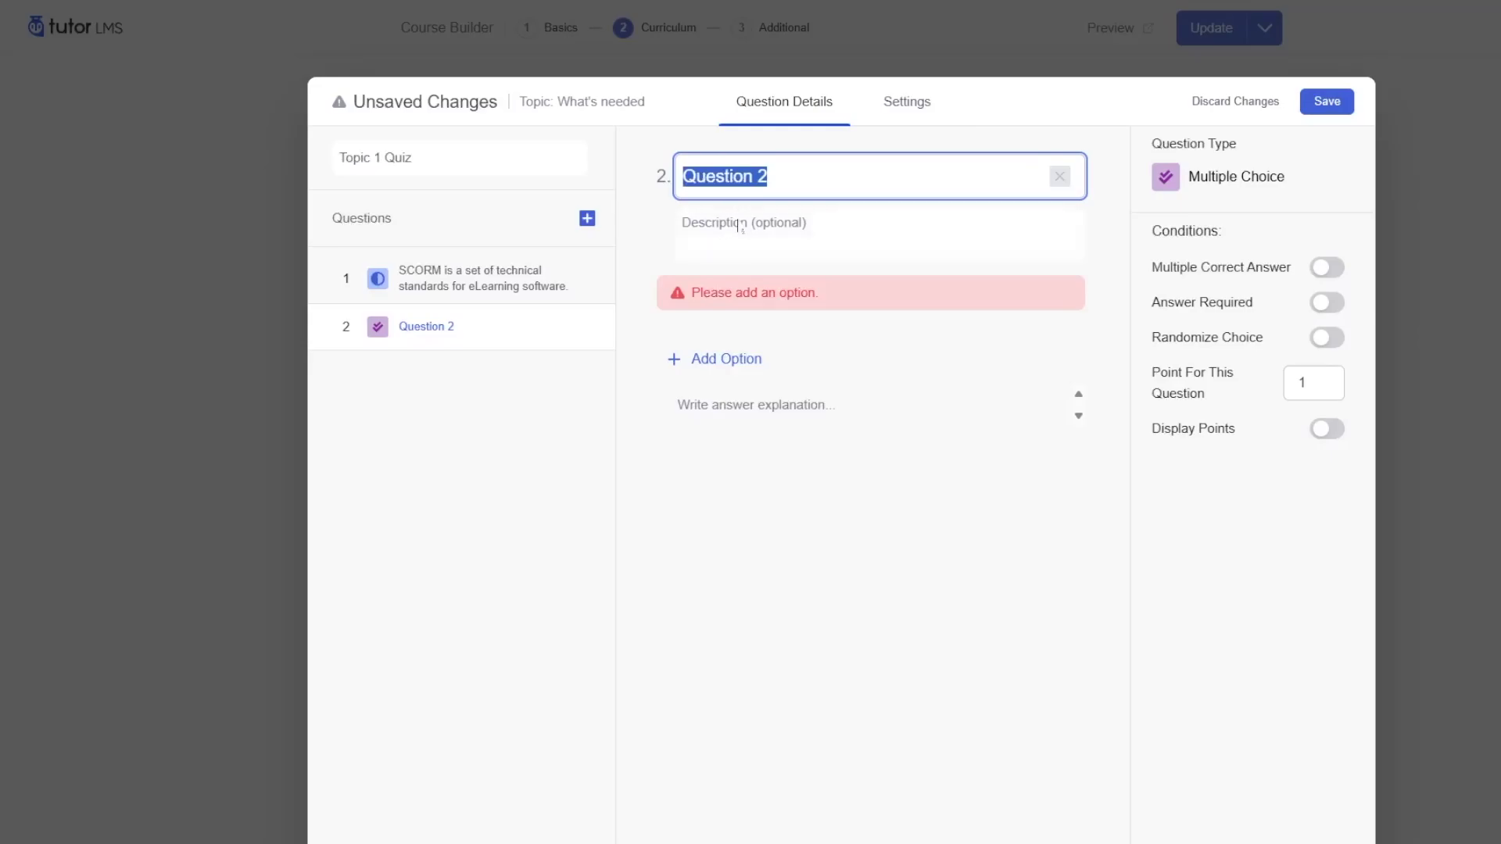
{"action": "left_click", "coordinate": [742, 226]}
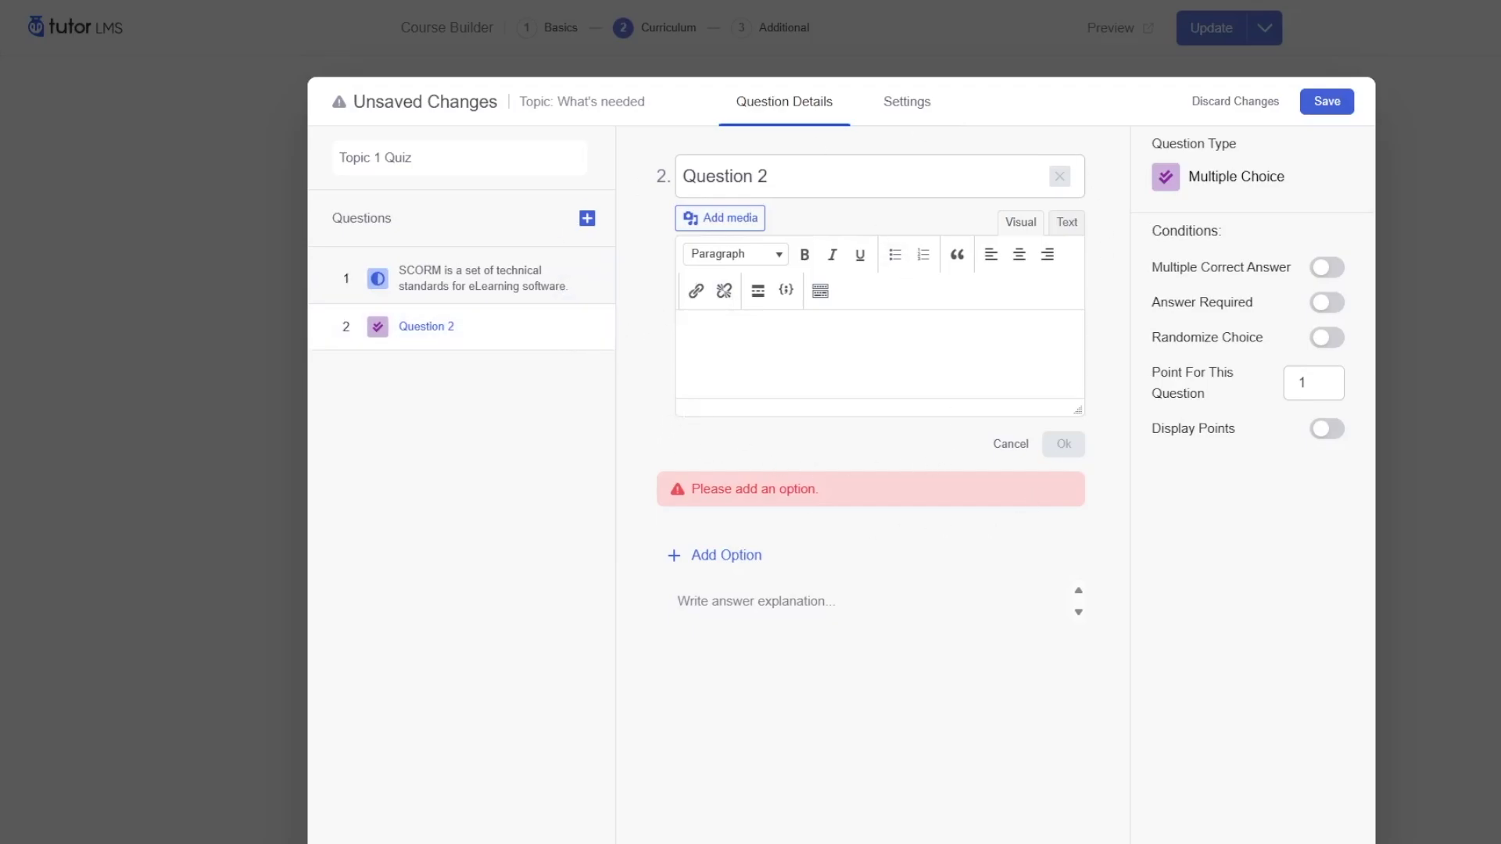
{"action": "left_click", "coordinate": [593, 327]}
{"action": "left_click", "coordinate": [610, 385]}
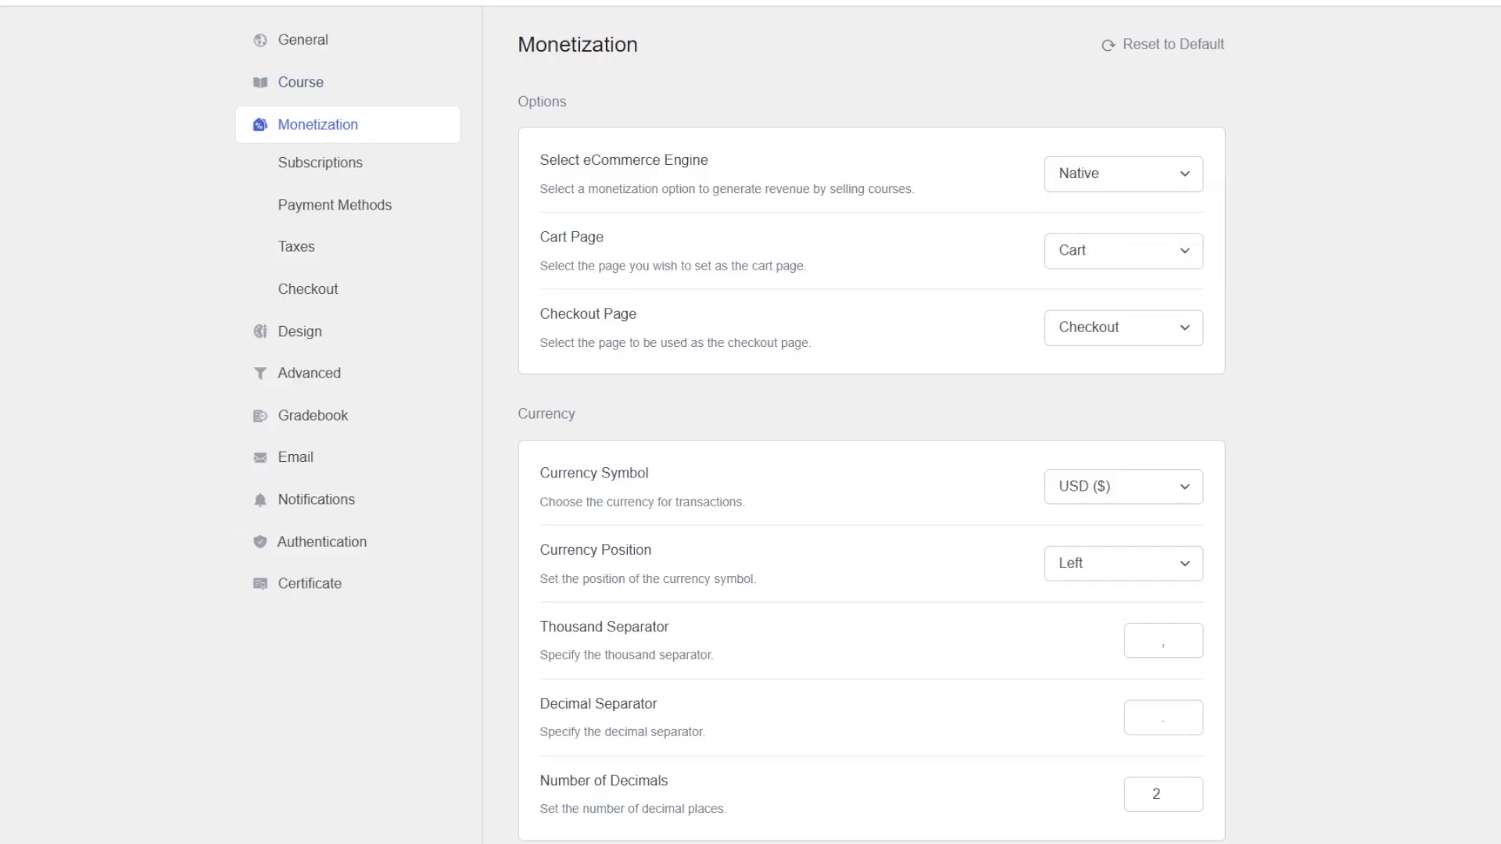
Check the eCommerce engine choices and Subscriptions settings, then go to Payment Methods
{"action": "left_click", "coordinate": [1097, 185]}
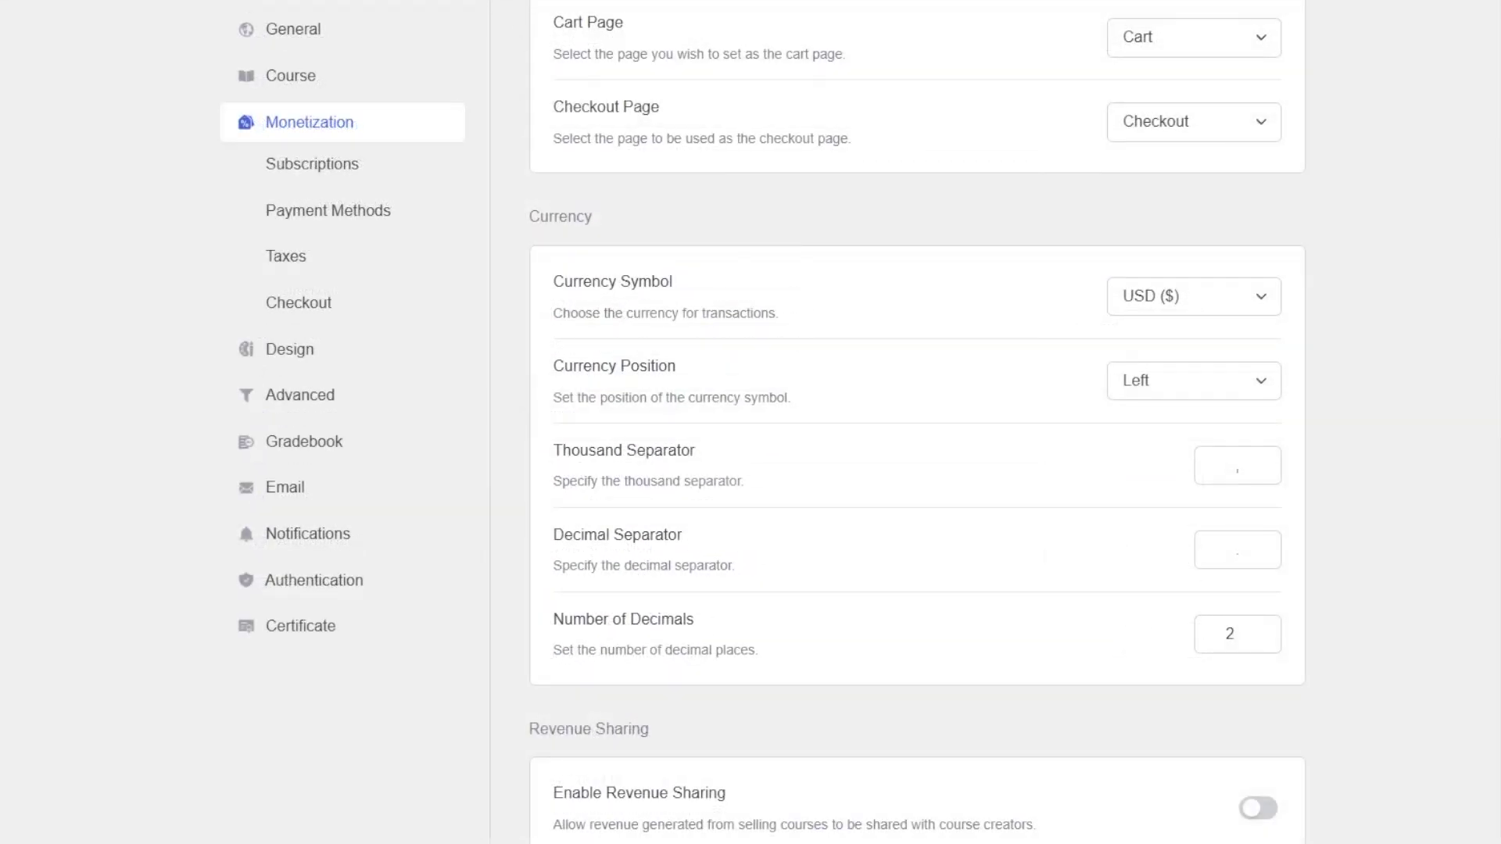
{"action": "scroll", "coordinate": [916, 422], "scroll_direction": "down", "scroll_amount": 4}
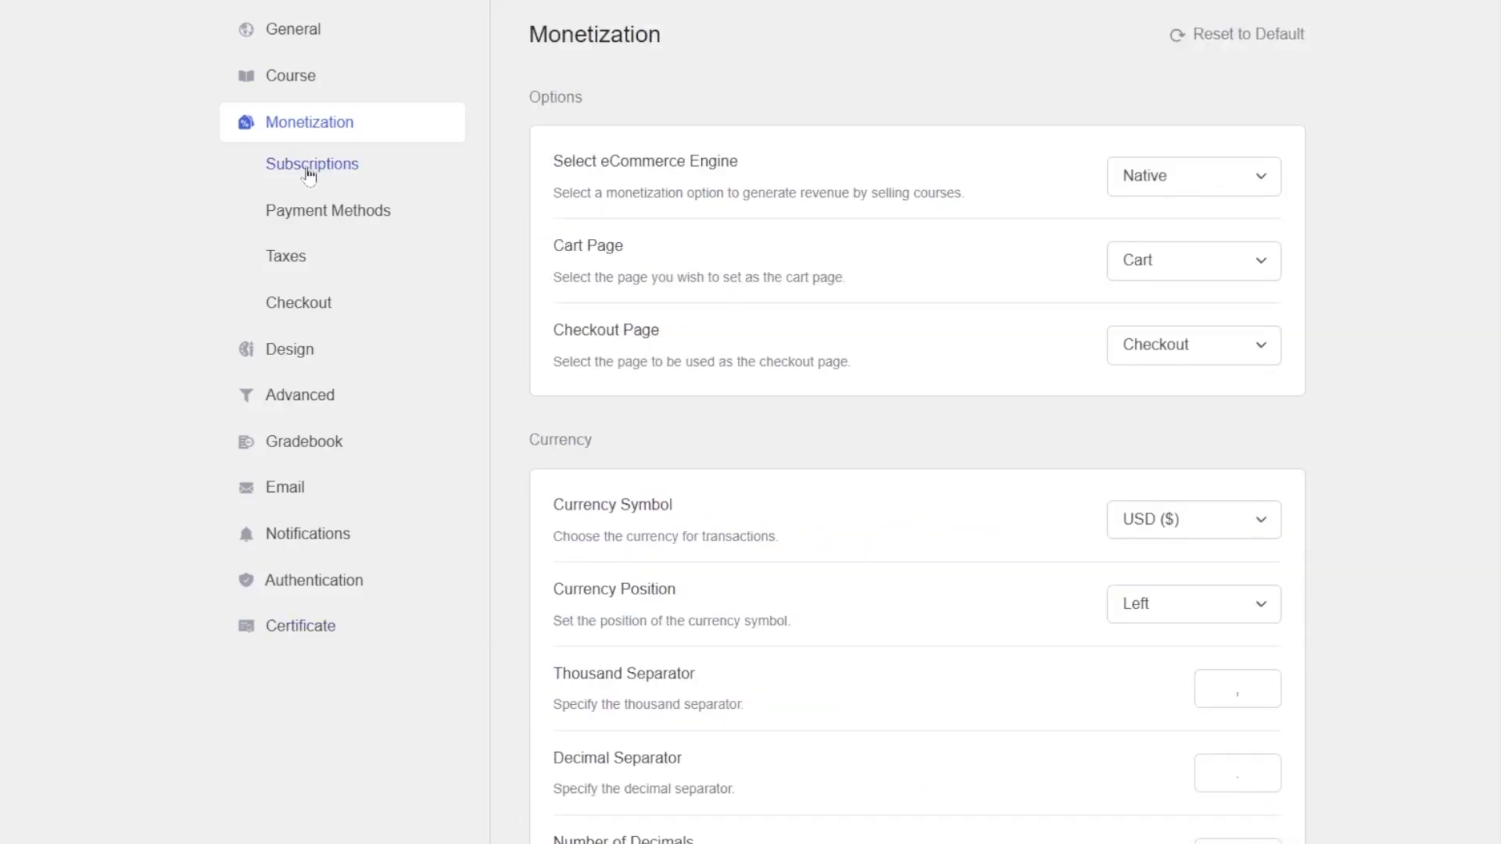
{"action": "left_click", "coordinate": [310, 172]}
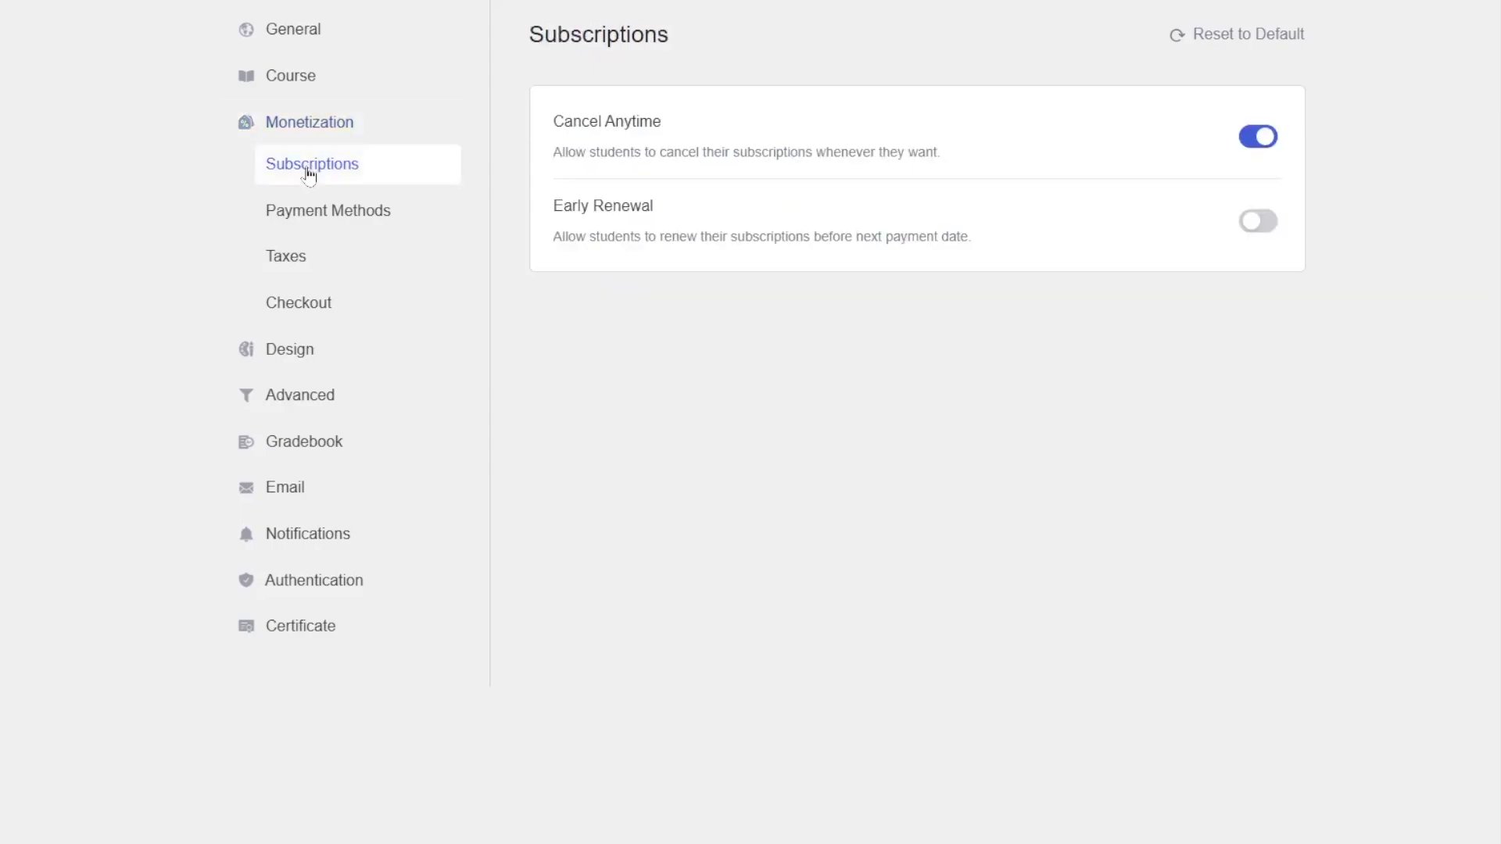
{"action": "left_click", "coordinate": [418, 222]}
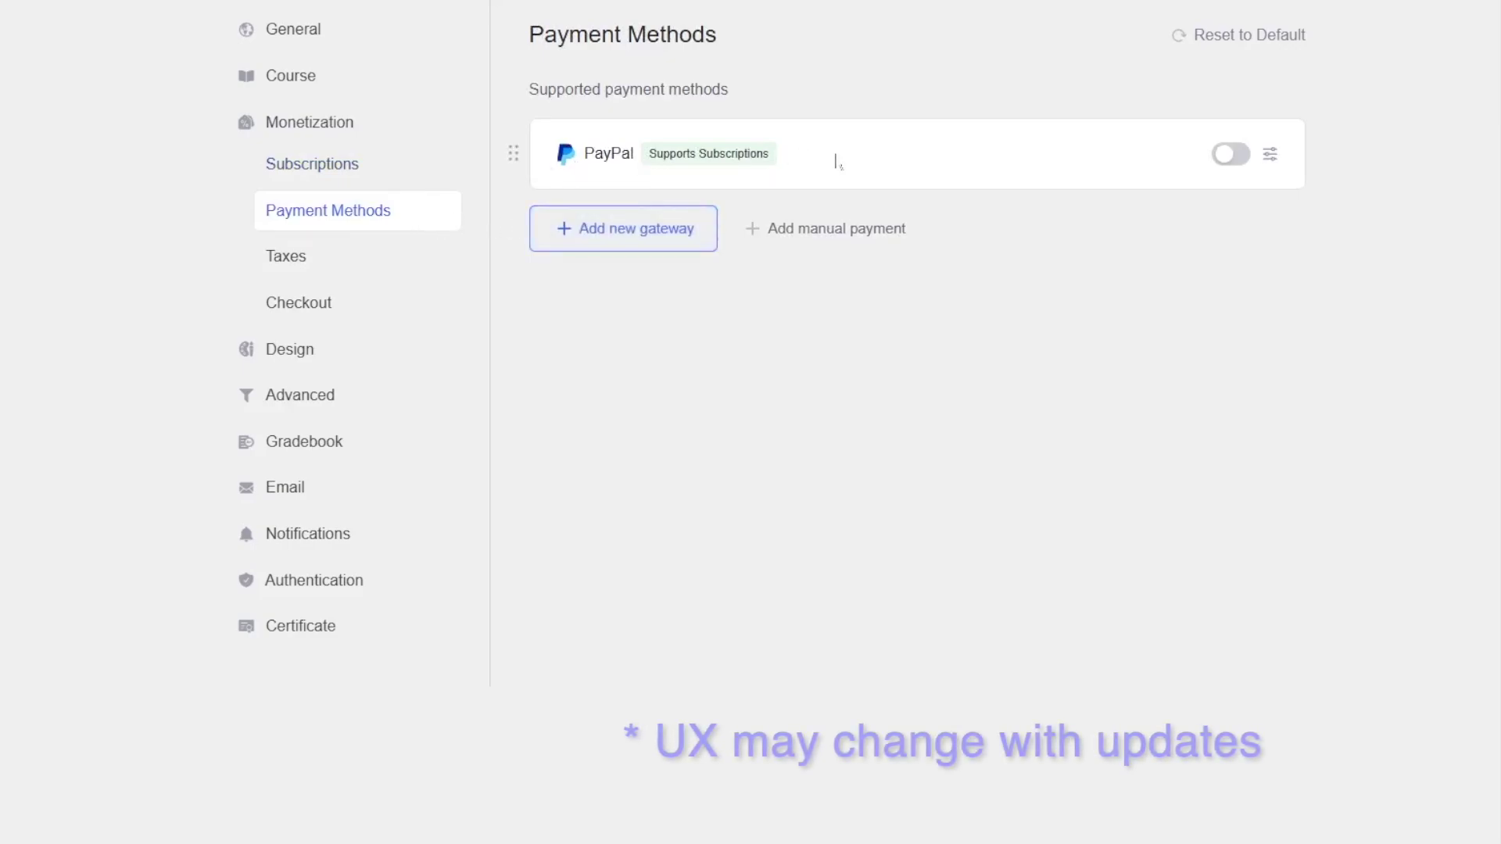
Inspect PayPal settings, the gateway list and manual payment setup without changes, then go to Taxes
{"action": "left_click", "coordinate": [1268, 155]}
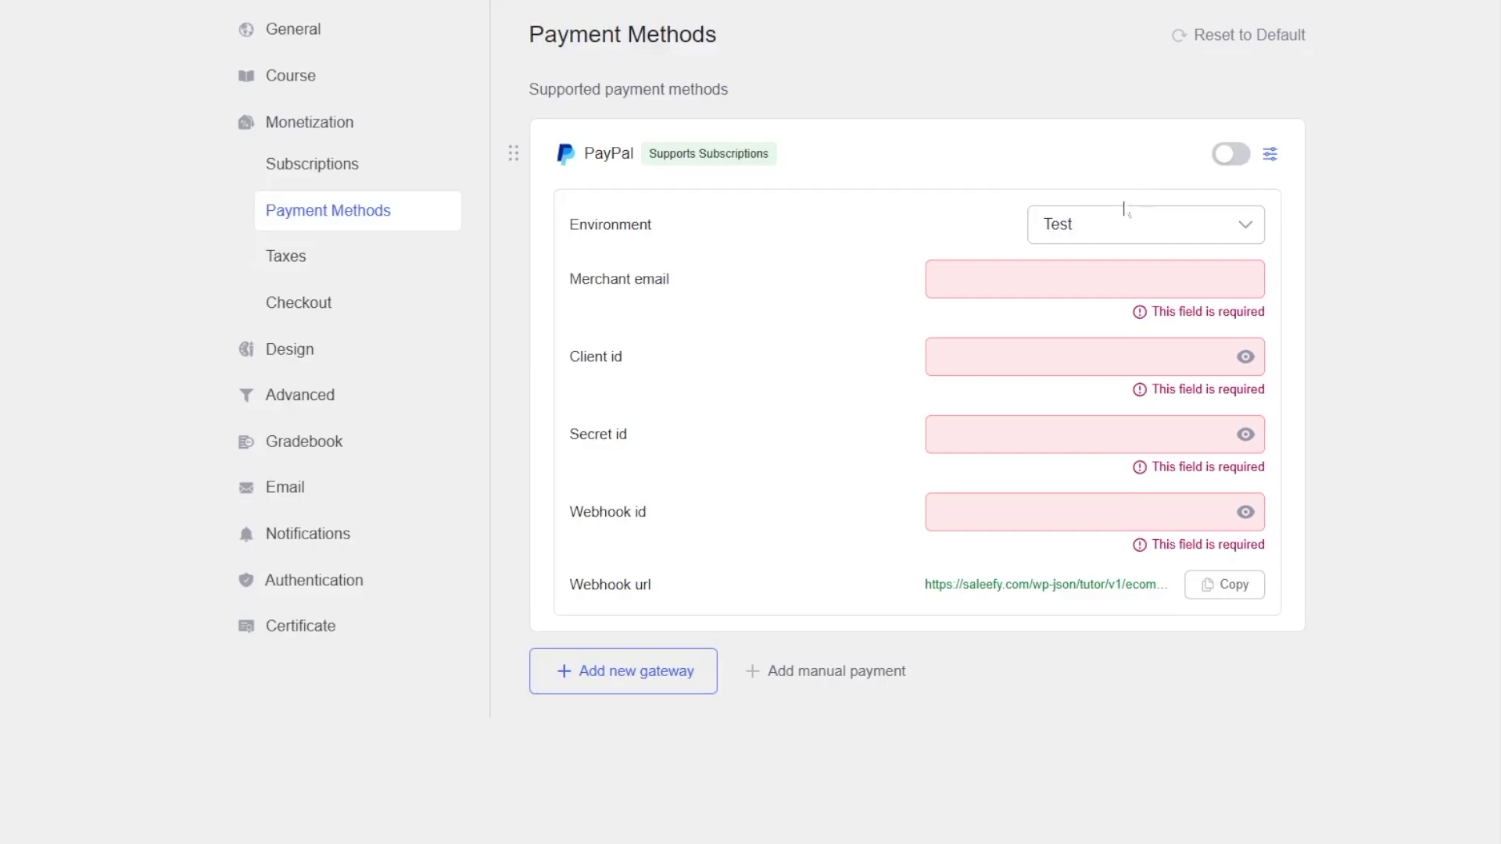
{"action": "left_click", "coordinate": [1269, 154]}
{"action": "left_click", "coordinate": [596, 233]}
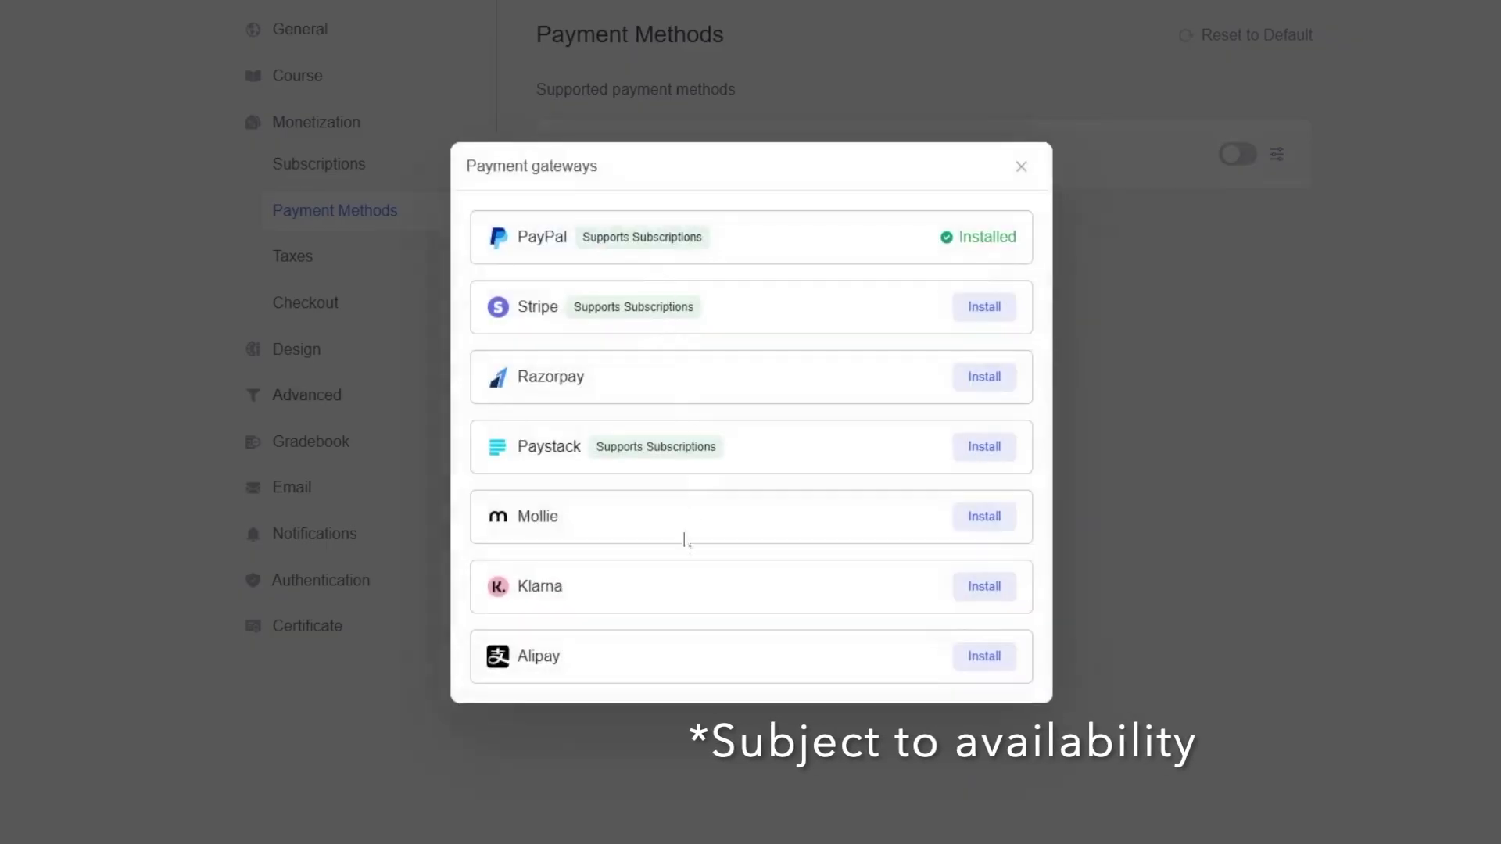
{"action": "left_click", "coordinate": [1021, 166]}
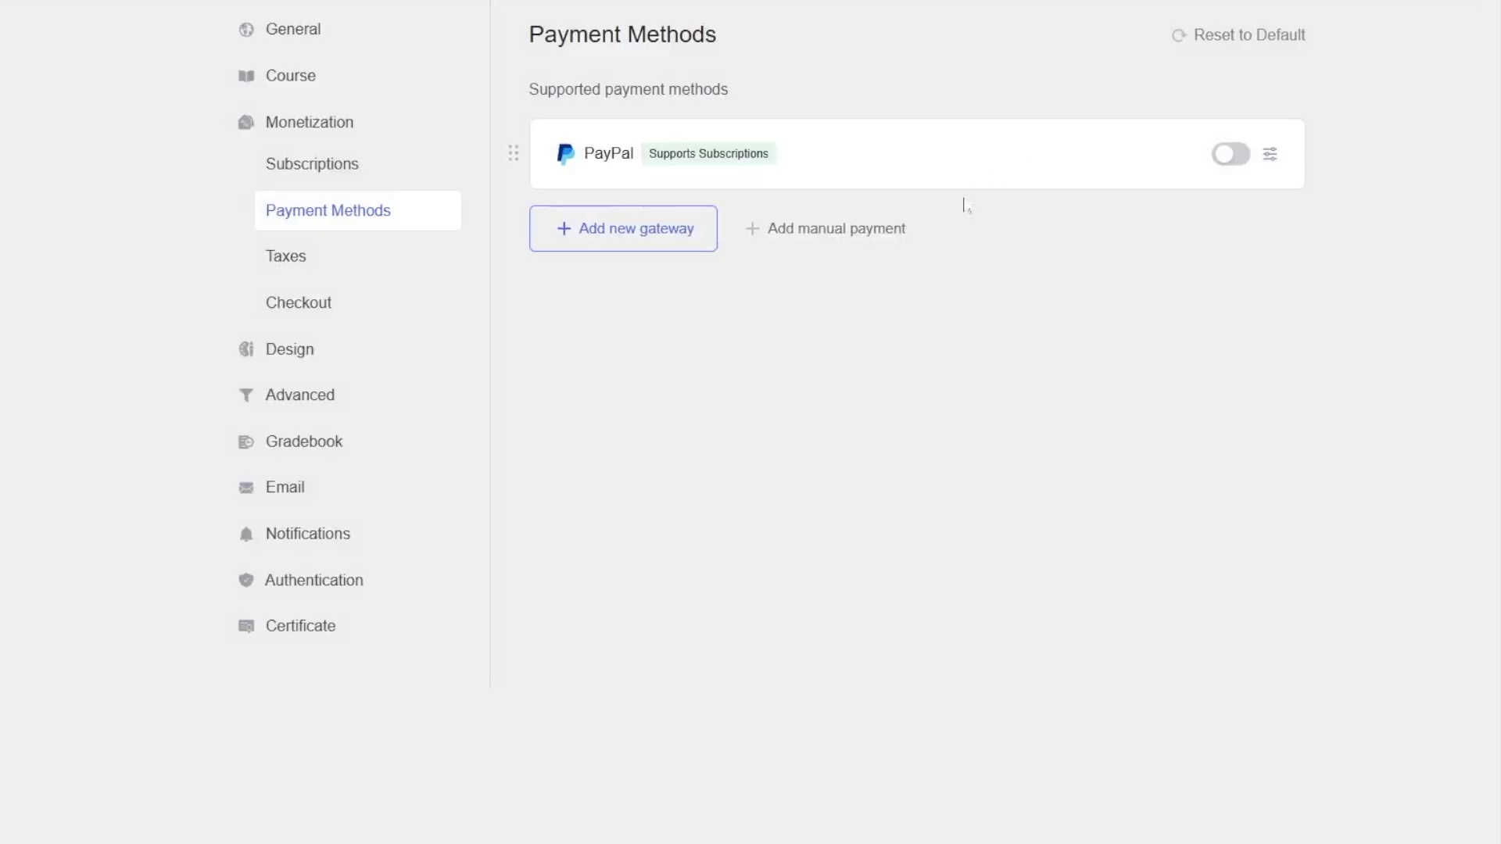
{"action": "left_click", "coordinate": [810, 235]}
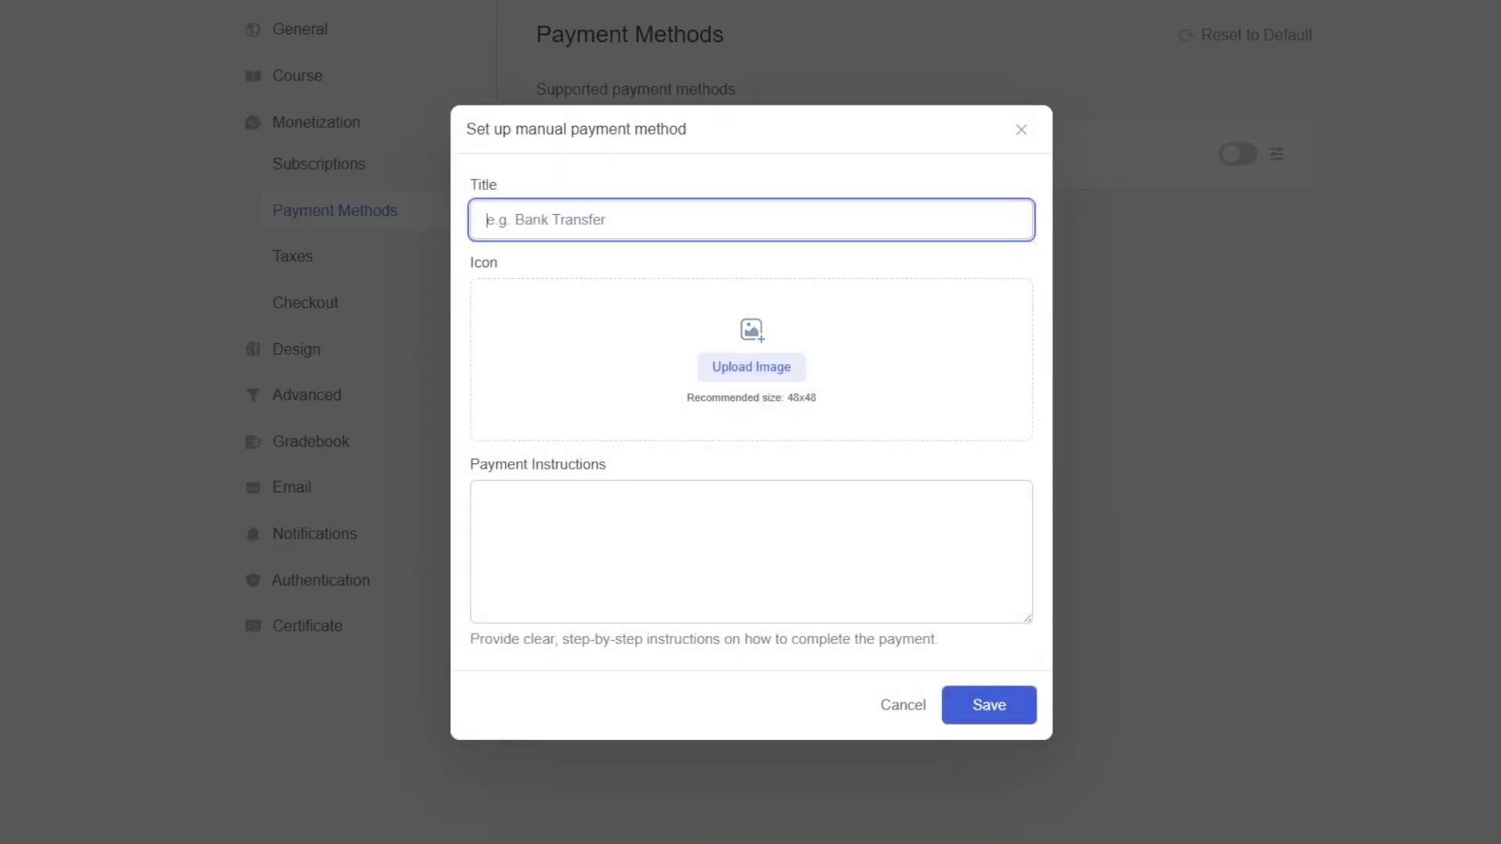
{"action": "left_click", "coordinate": [923, 703]}
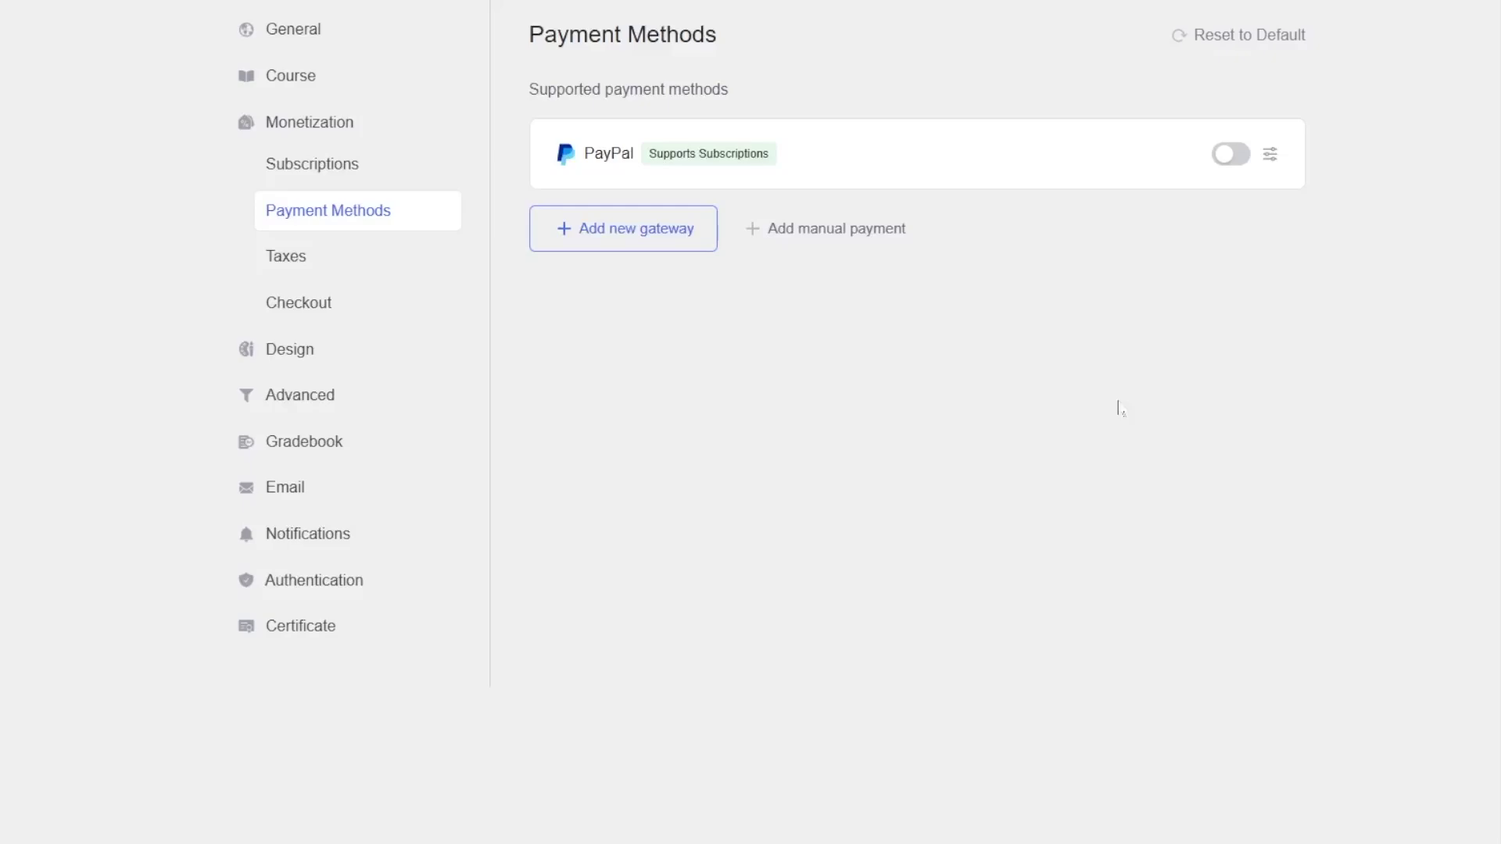
{"action": "left_click", "coordinate": [405, 260]}
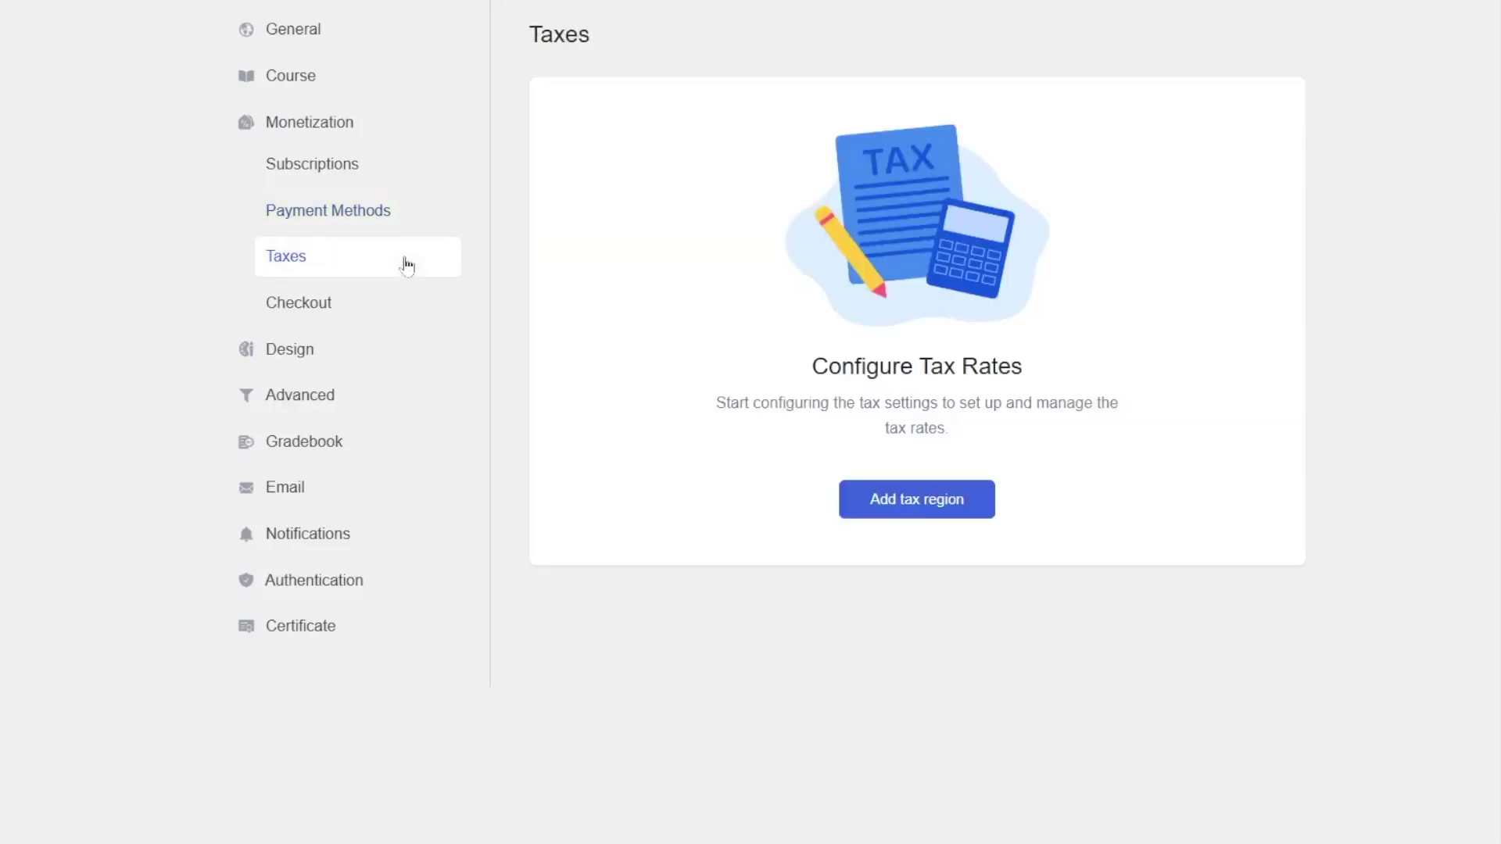
Start adding a tax region and scroll through the country list
{"action": "left_click", "coordinate": [906, 513]}
{"action": "left_click_drag", "start_coordinate": [996, 159], "coordinate": [1006, 369]}
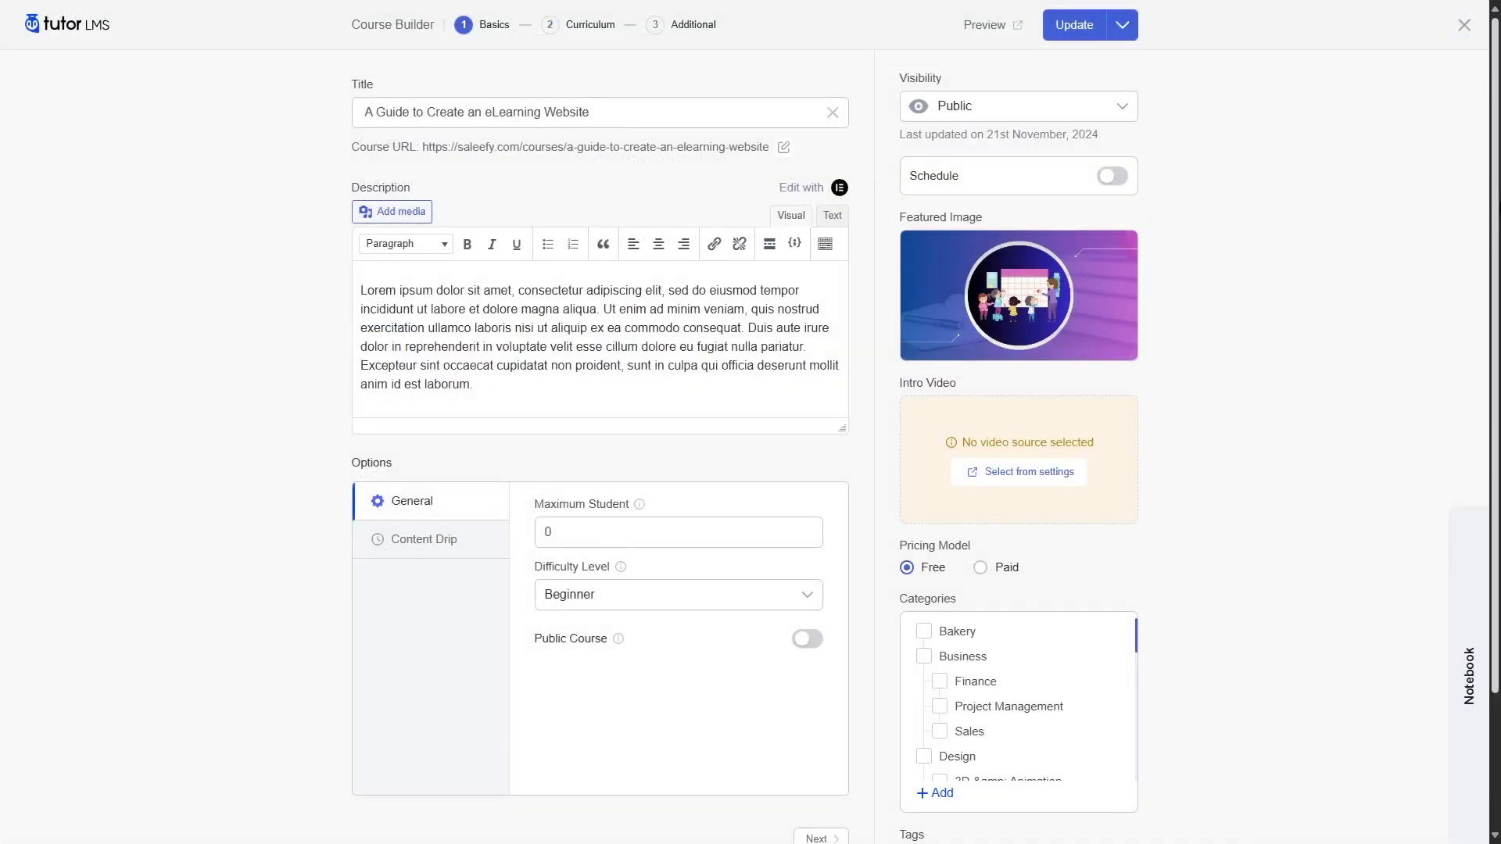
Make the course Paid at $59 with a $39 sale price, and start a subscription plan offering a sale price
{"action": "scroll", "coordinate": [1019, 438], "scroll_direction": "down", "scroll_amount": 3}
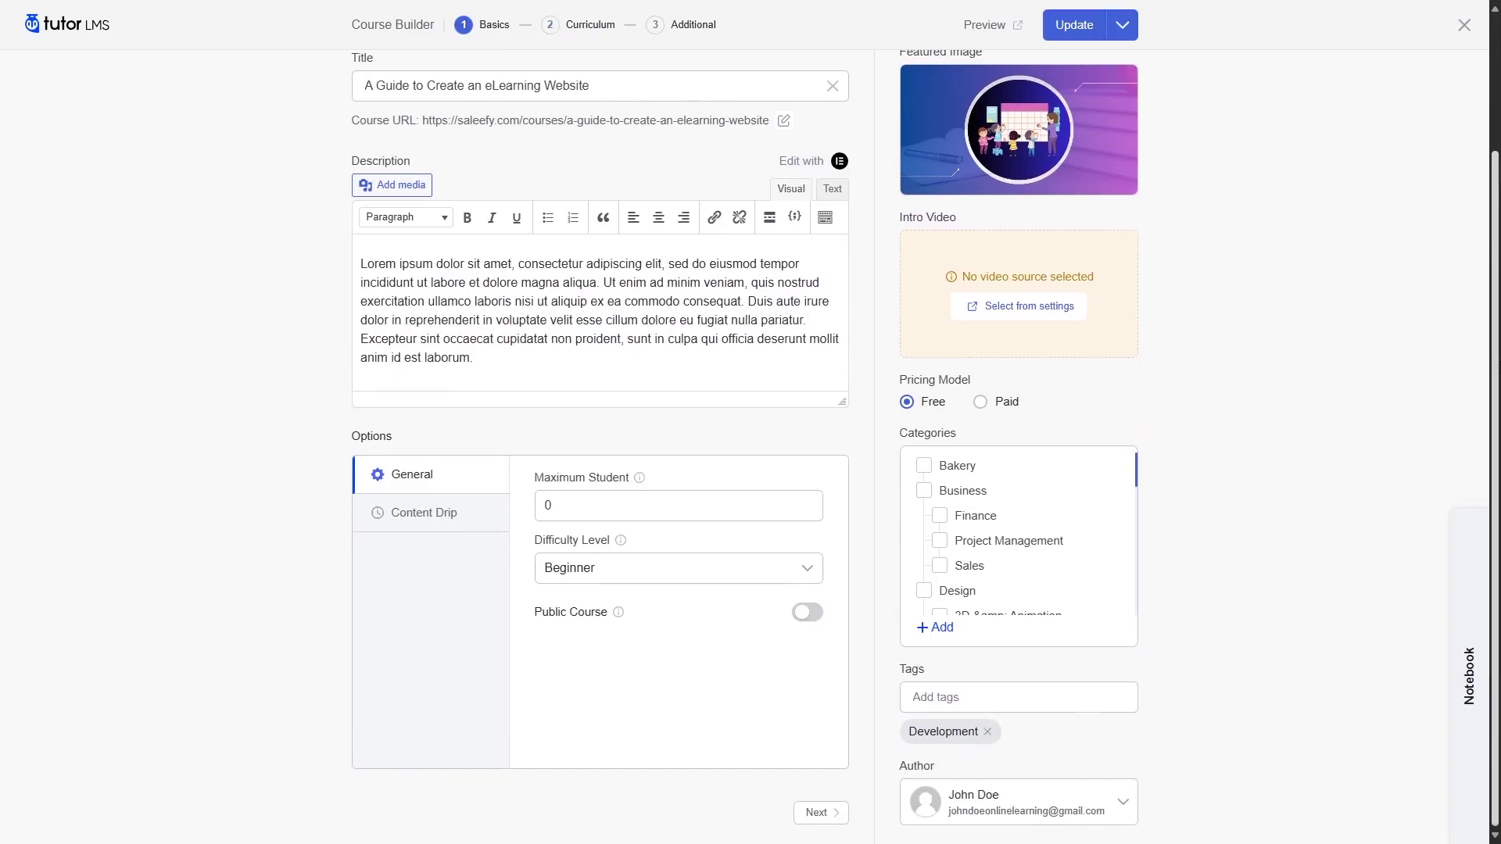
{"action": "left_click", "coordinate": [1004, 403]}
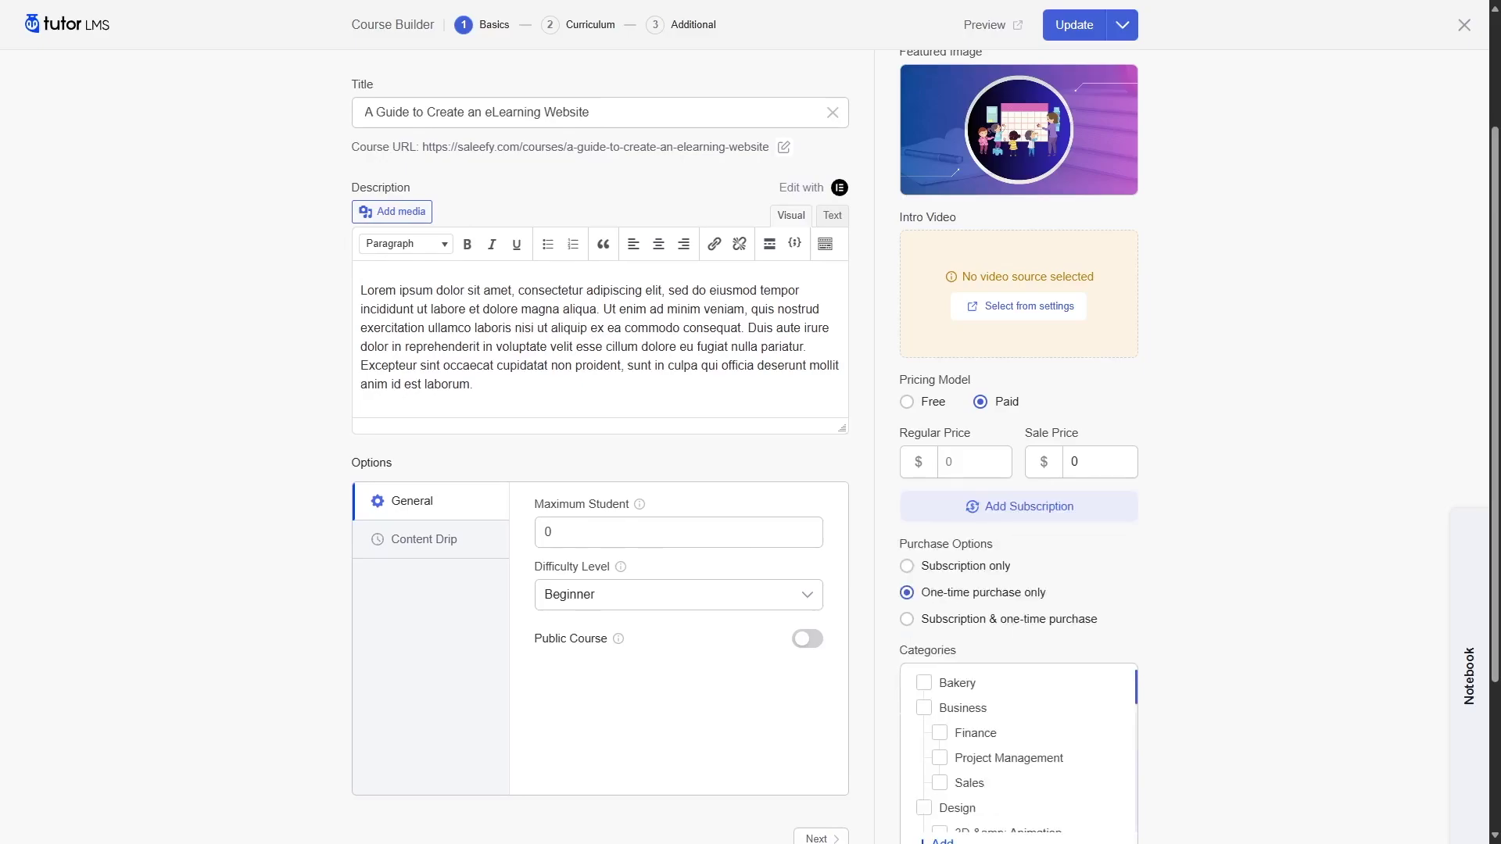
{"action": "left_click", "coordinate": [1095, 461]}
{"action": "left_click", "coordinate": [996, 518]}
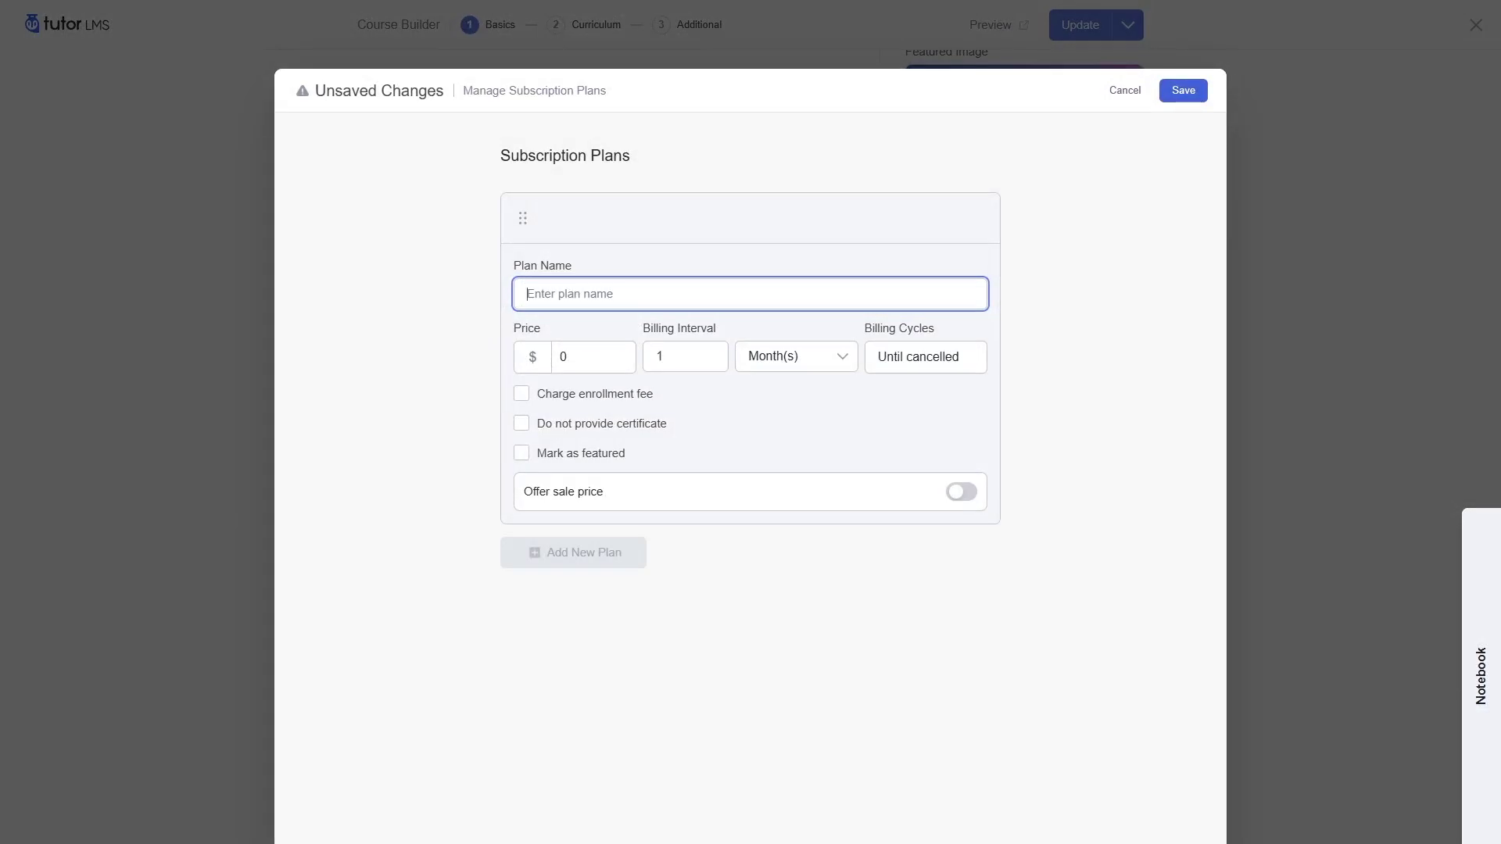
{"action": "left_click", "coordinate": [962, 492]}
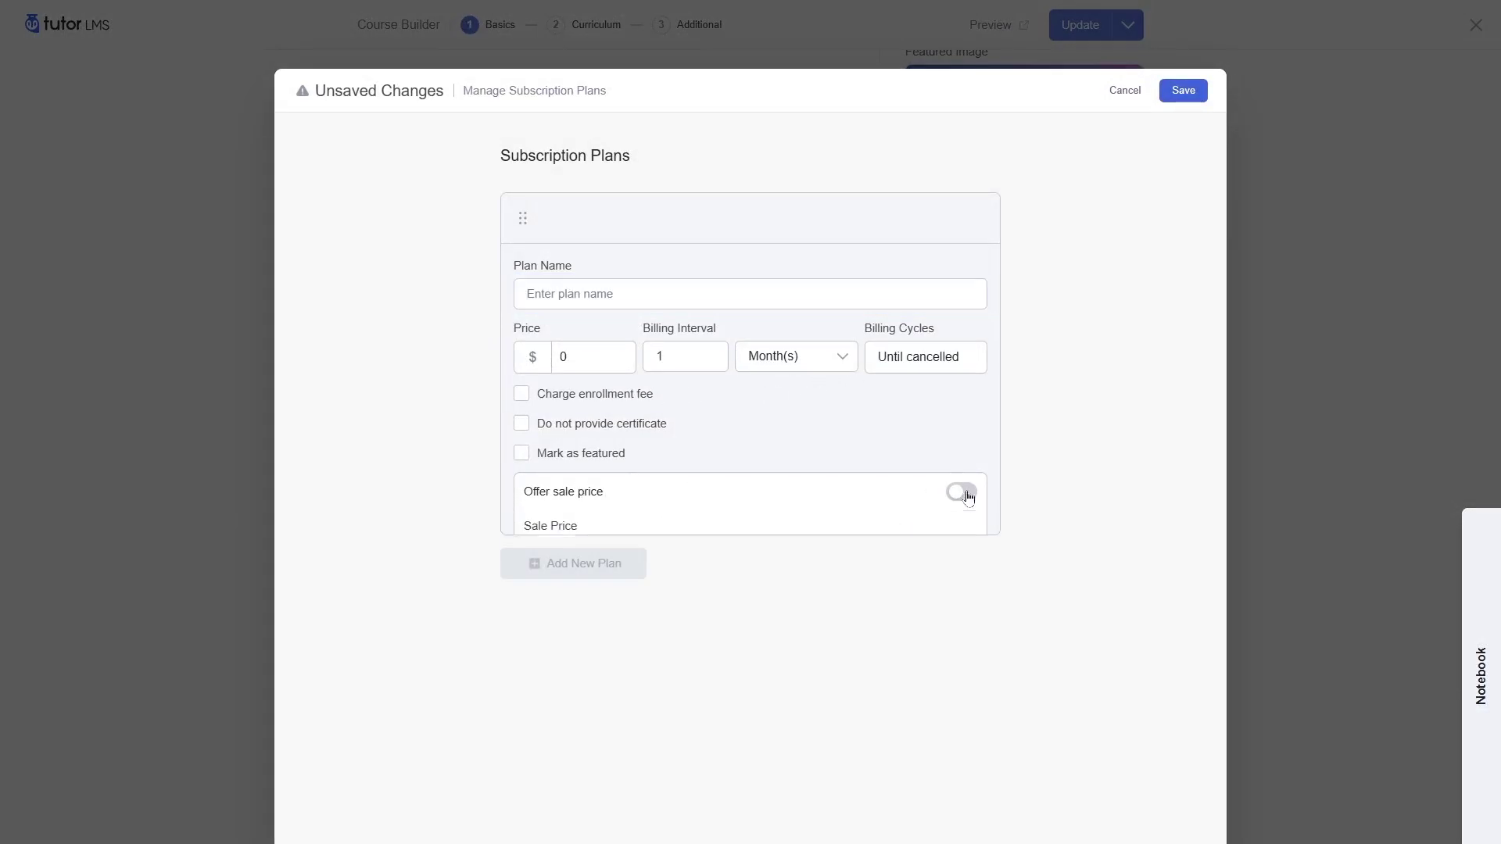